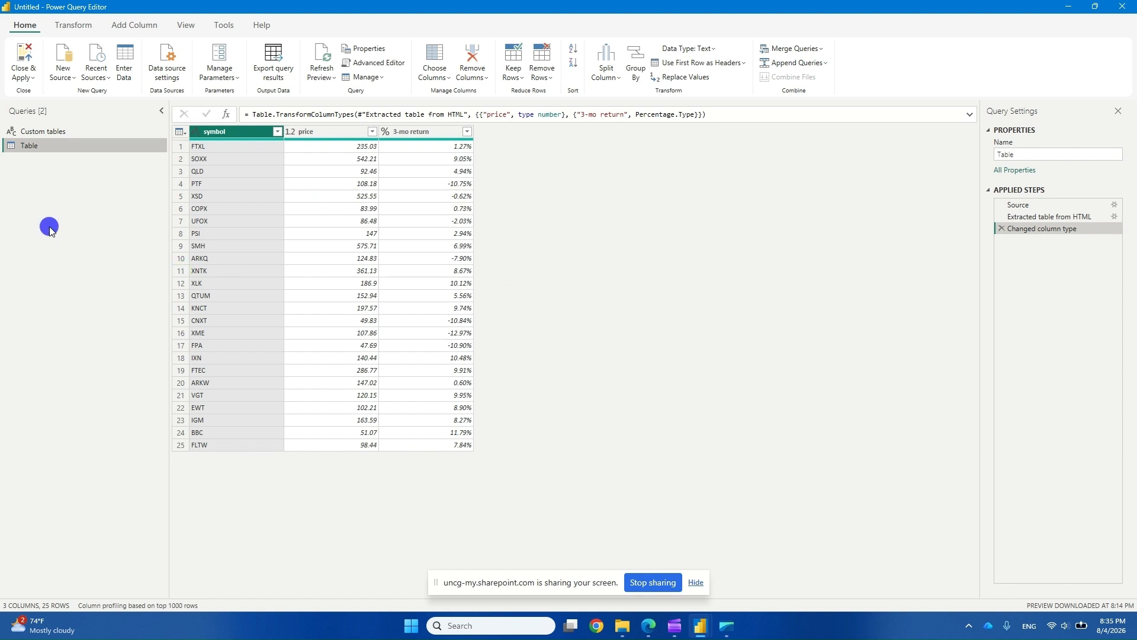
# Step: Create a new blank query alongside the existing Table query
pyautogui.rightClick(49, 230)
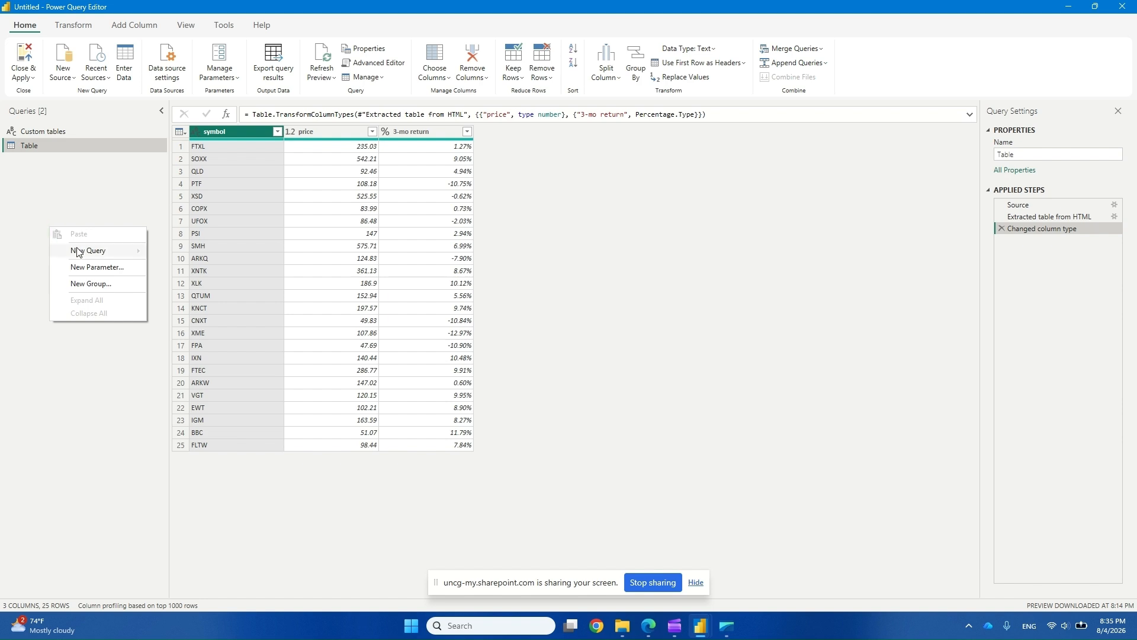
pyautogui.moveTo(79, 253)
pyautogui.rightClick(66, 191)
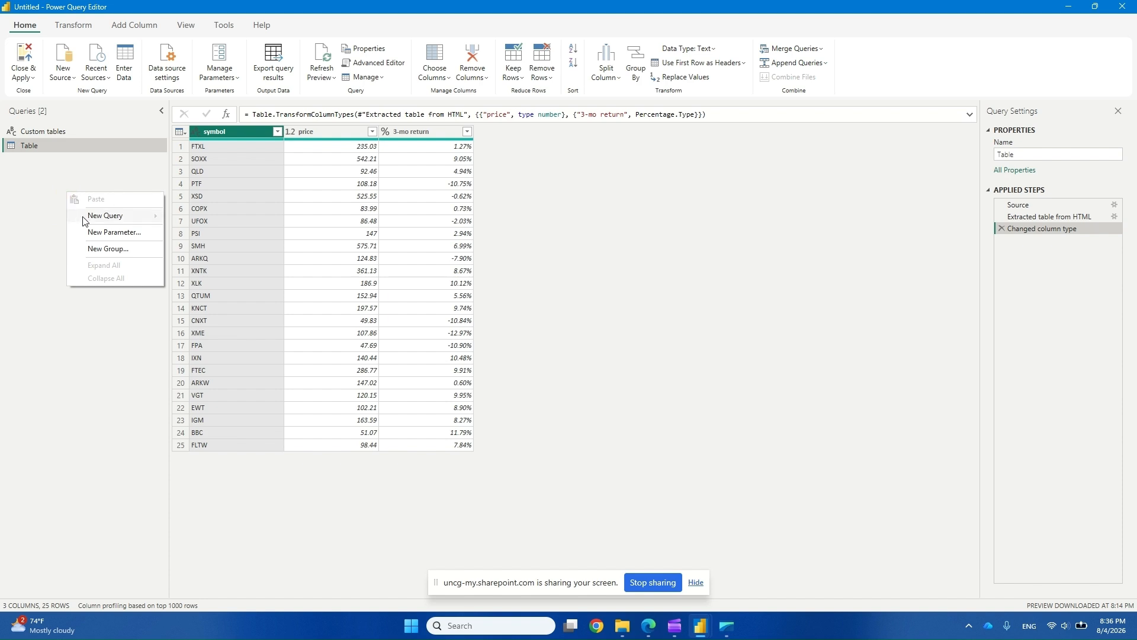
pyautogui.moveTo(84, 219)
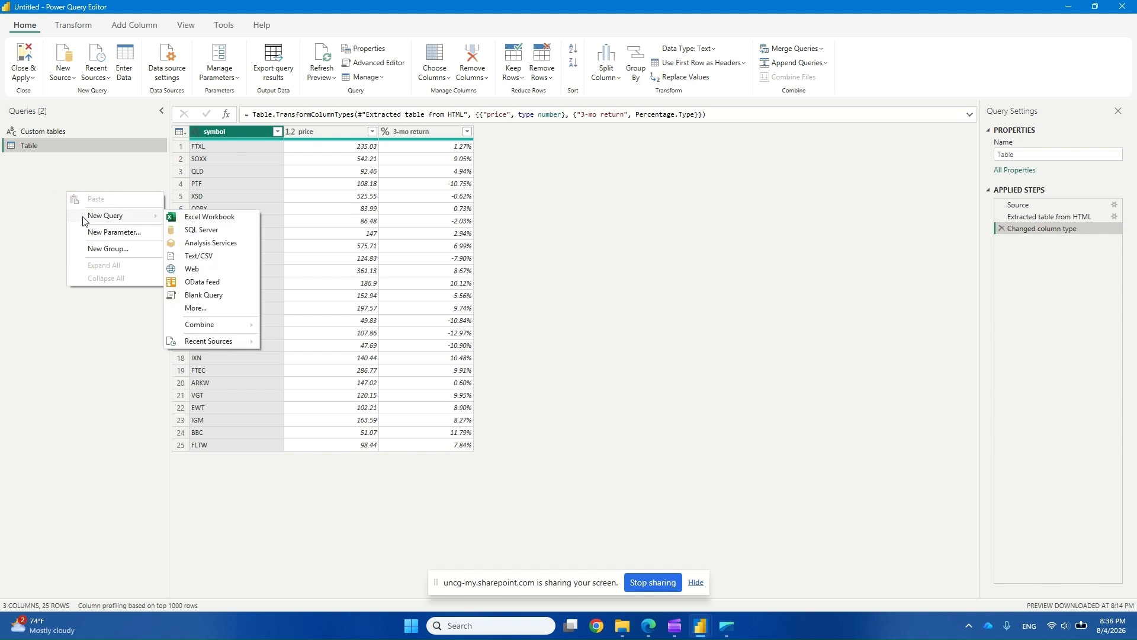
pyautogui.click(218, 301)
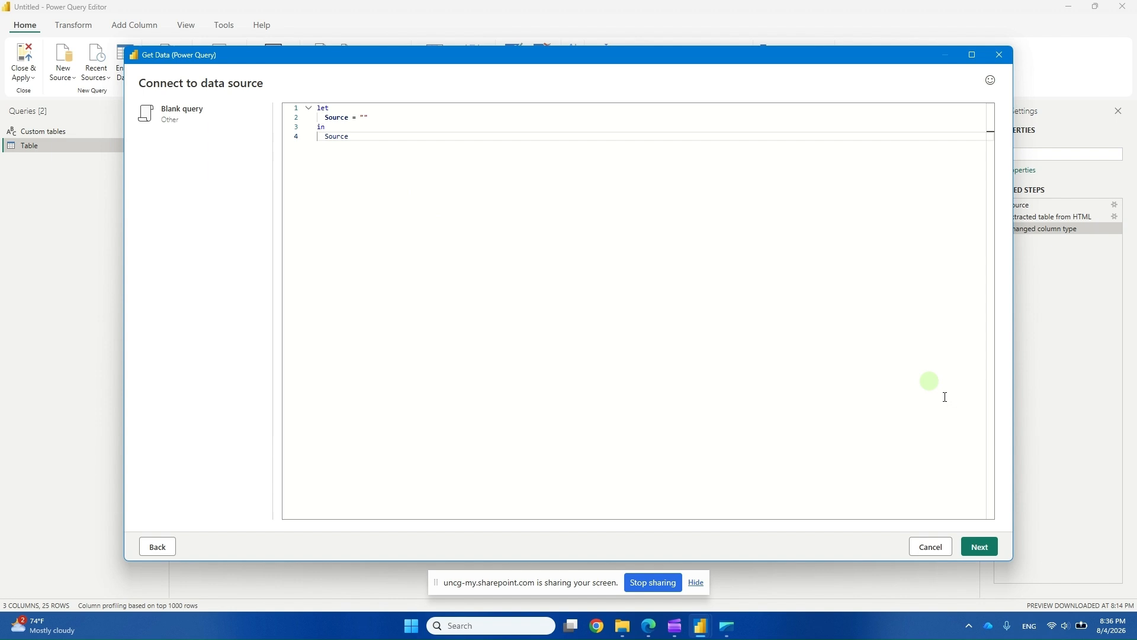
pyautogui.click(980, 546)
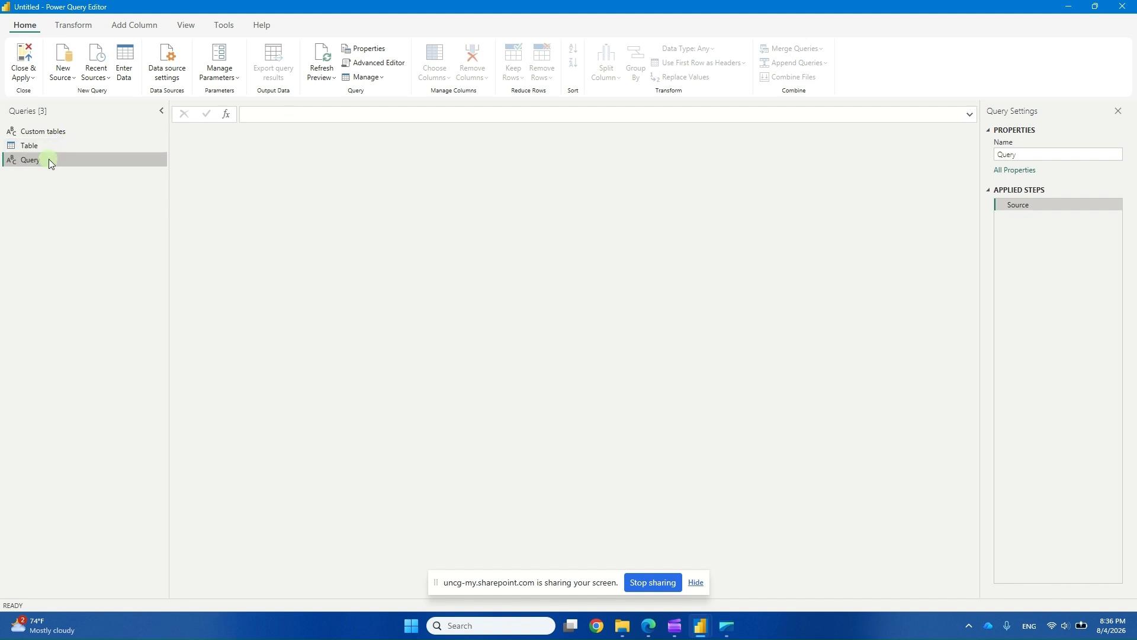
# Step: Start a List.Numbers formula in the new query with 0 as the start value
pyautogui.click(274, 113)
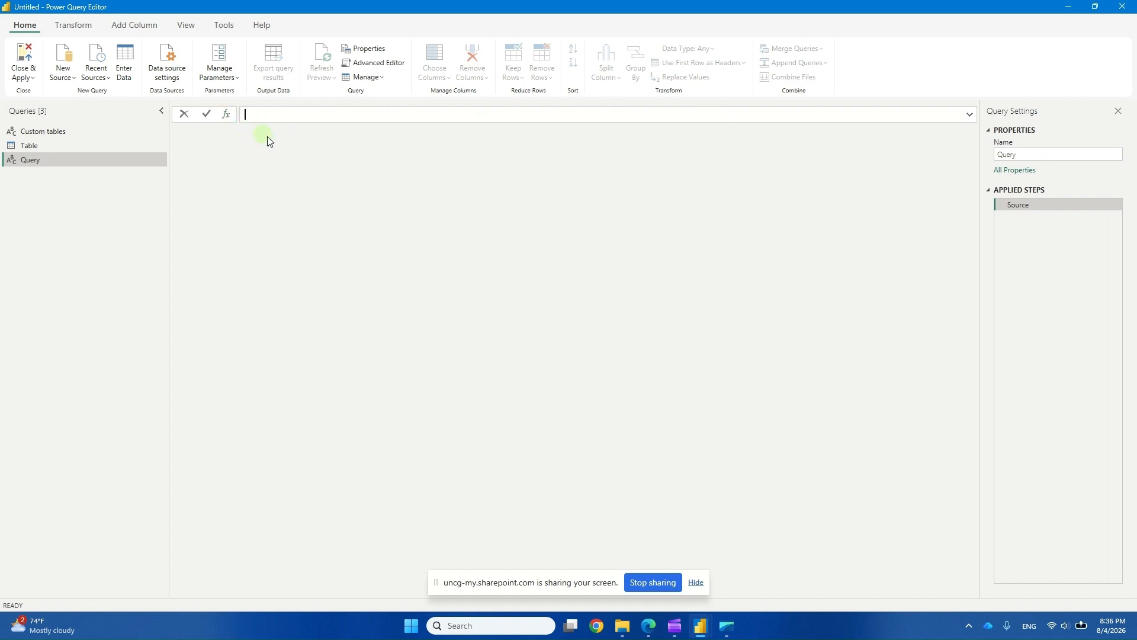
pyautogui.write('=list')
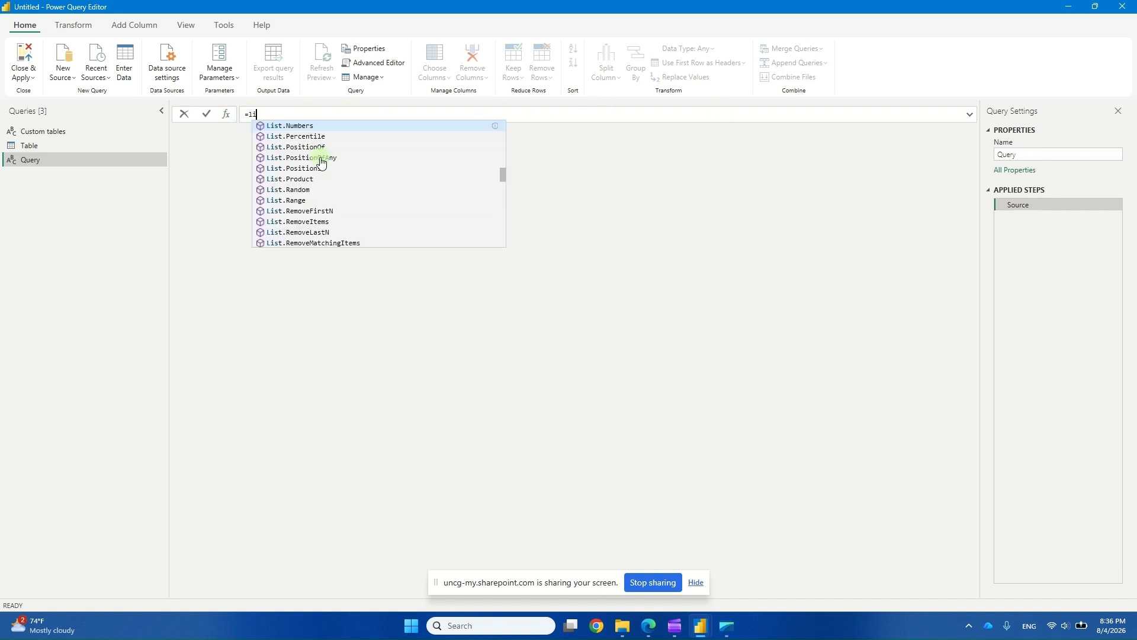
pyautogui.click(299, 127)
pyautogui.write('(')
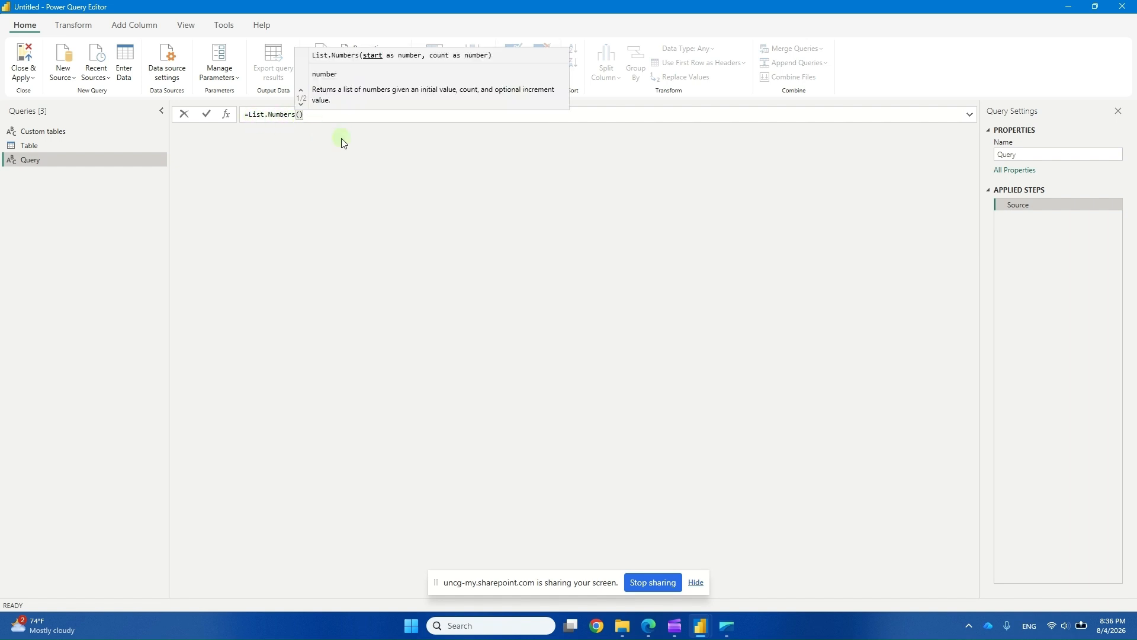
pyautogui.write('0')
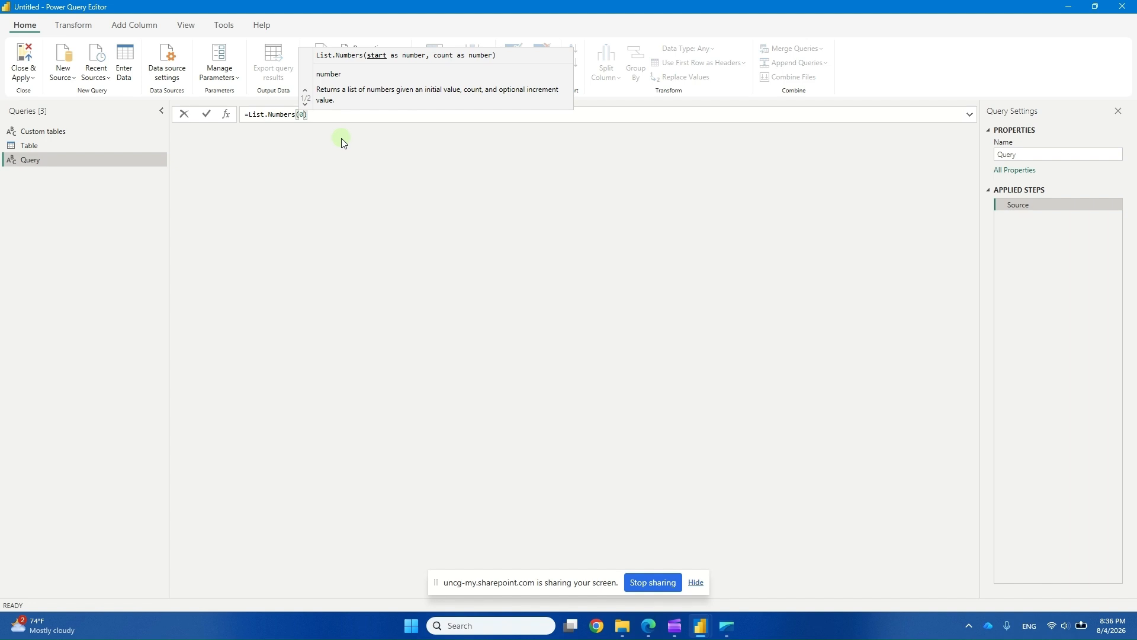
# Step: Switch to the browser's Yahoo Finance Top ETFs page and page through the results, examining how the URL's start value changes
pyautogui.click(648, 626)
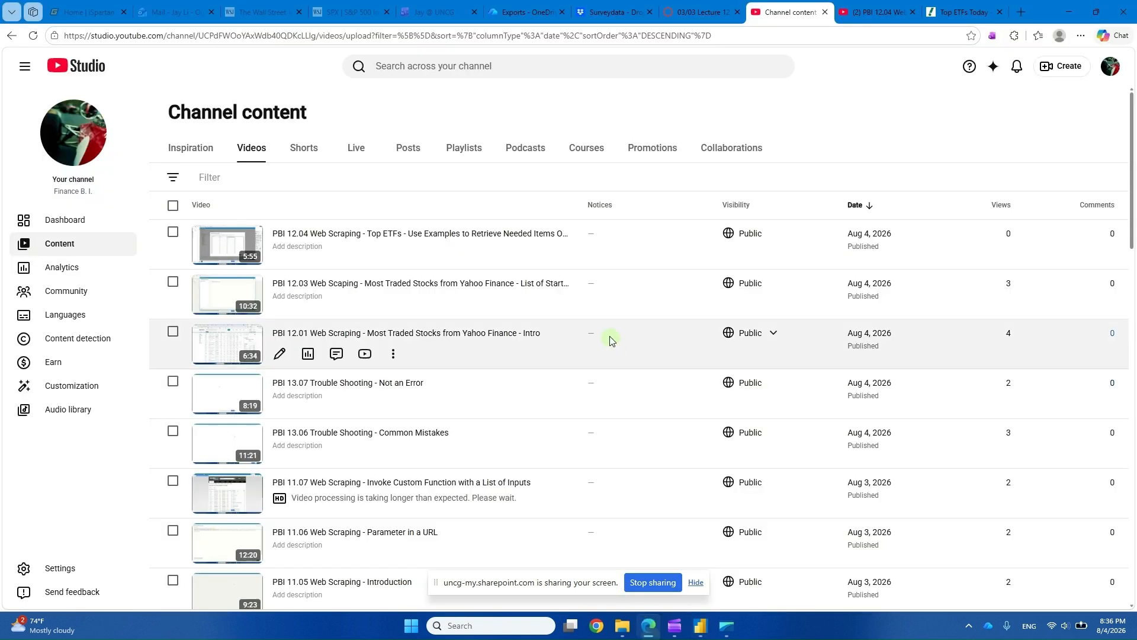
pyautogui.click(962, 12)
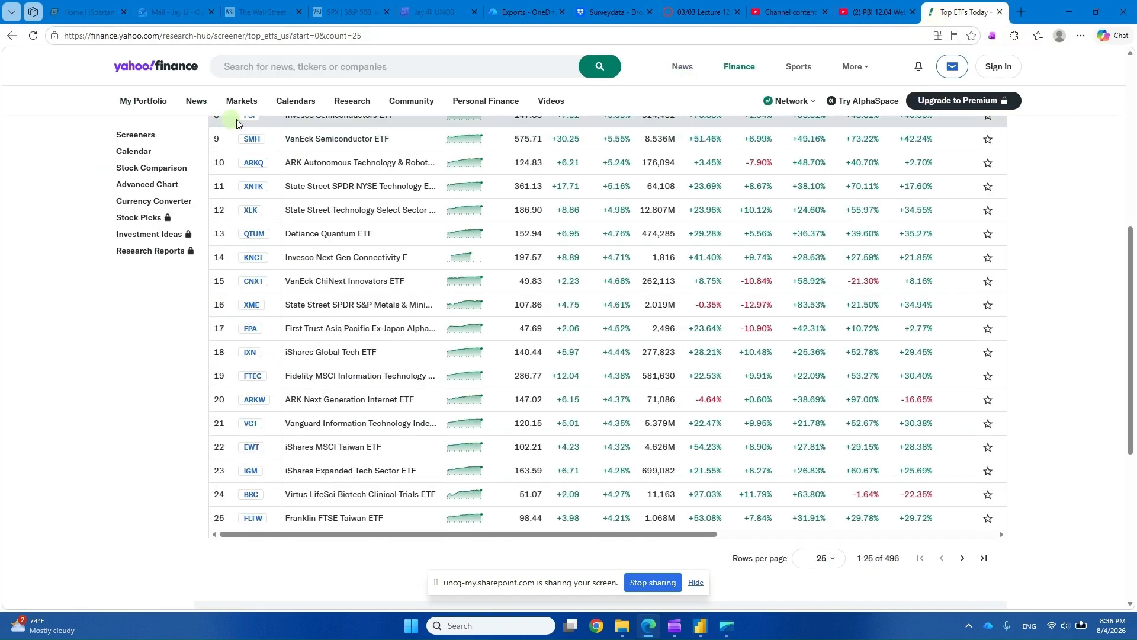
pyautogui.scroll(7, 520, 398)
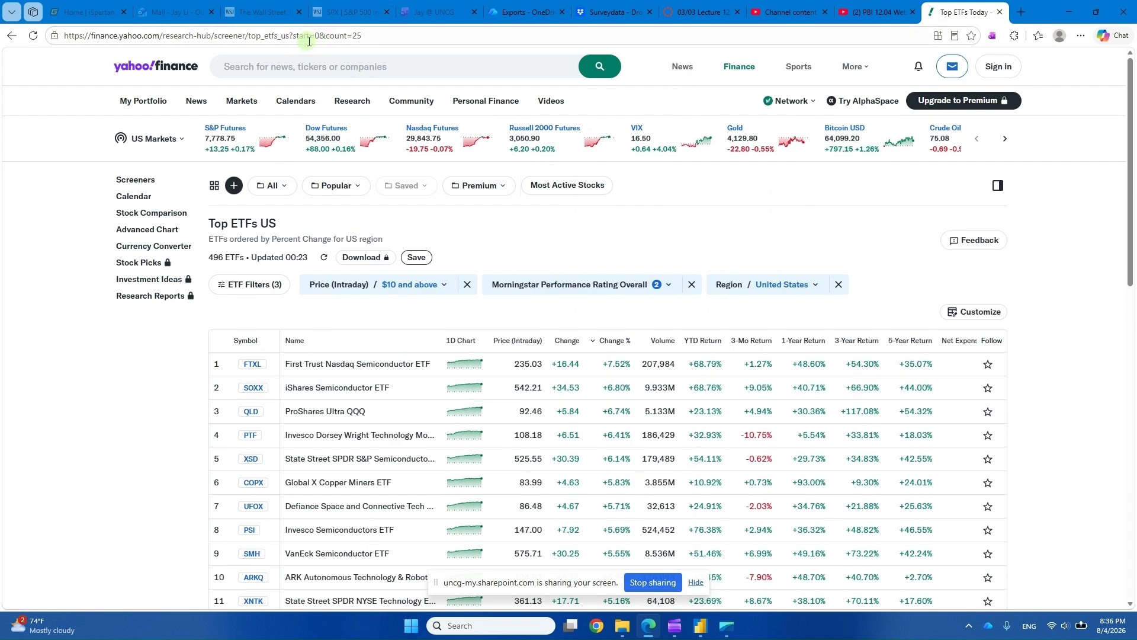
pyautogui.scroll(-7, 982, 464)
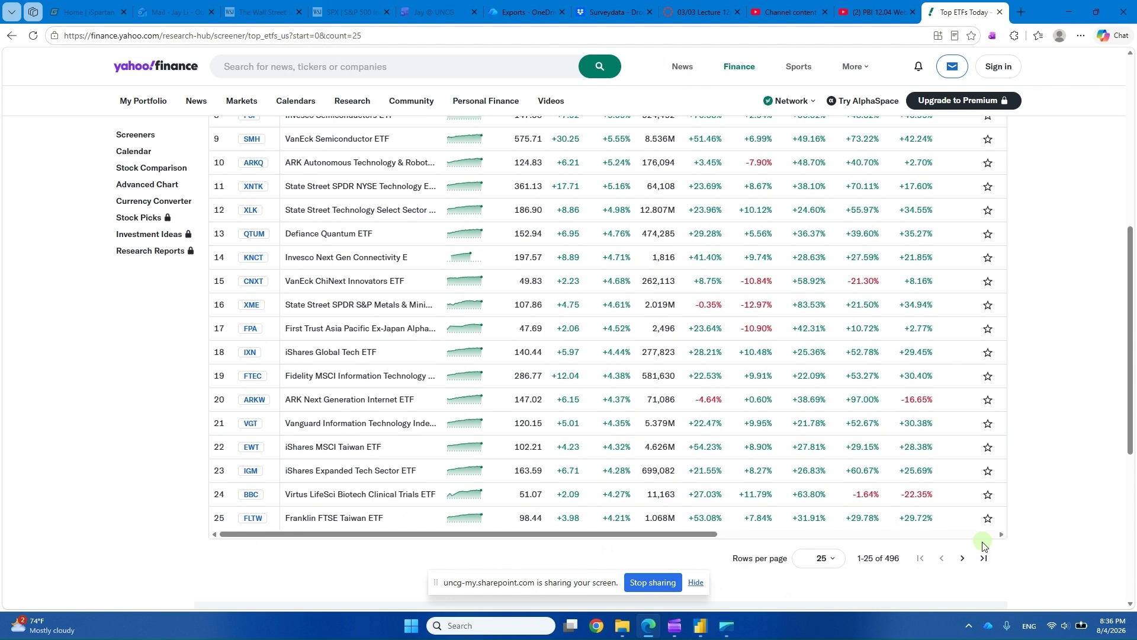
pyautogui.scroll(-1, 982, 542)
pyautogui.click(963, 499)
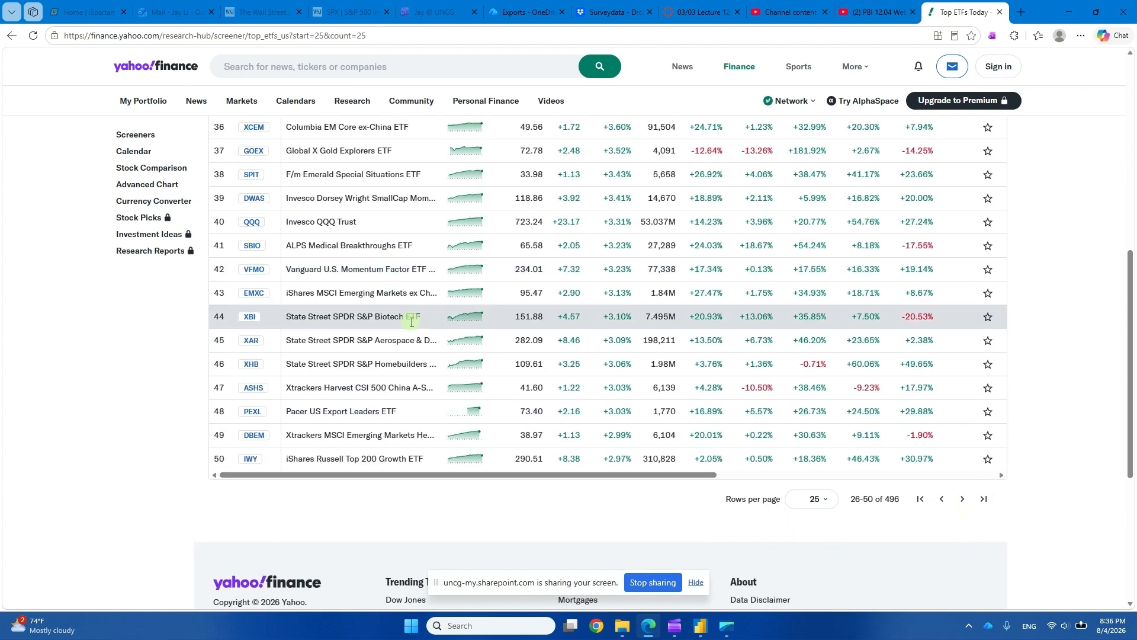
pyautogui.scroll(8, 401, 290)
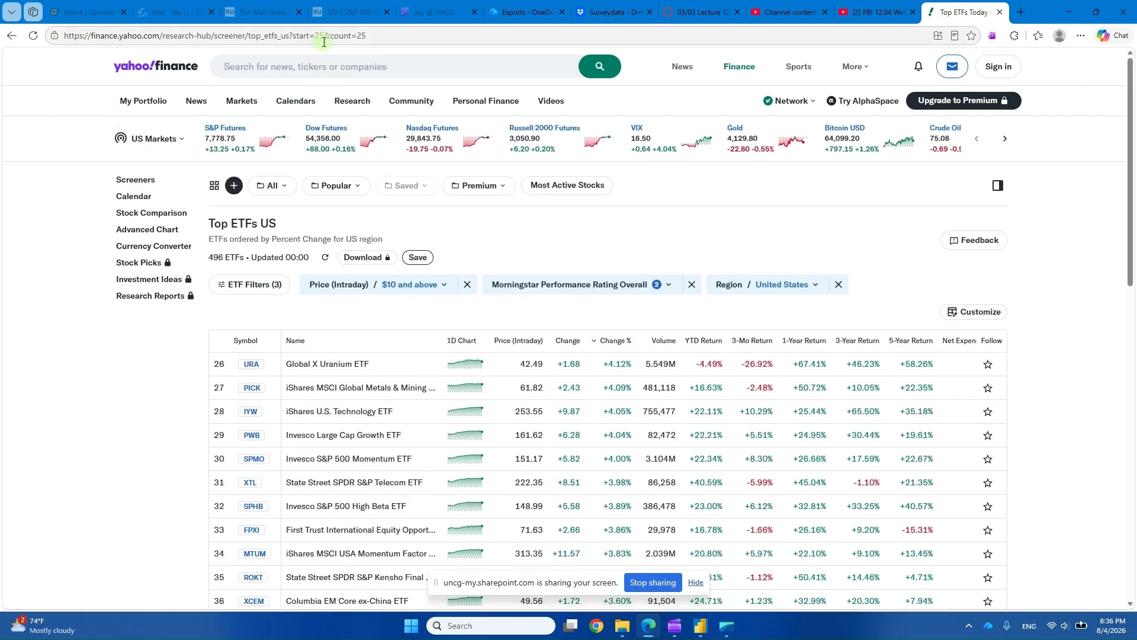
pyautogui.scroll(-9, 873, 345)
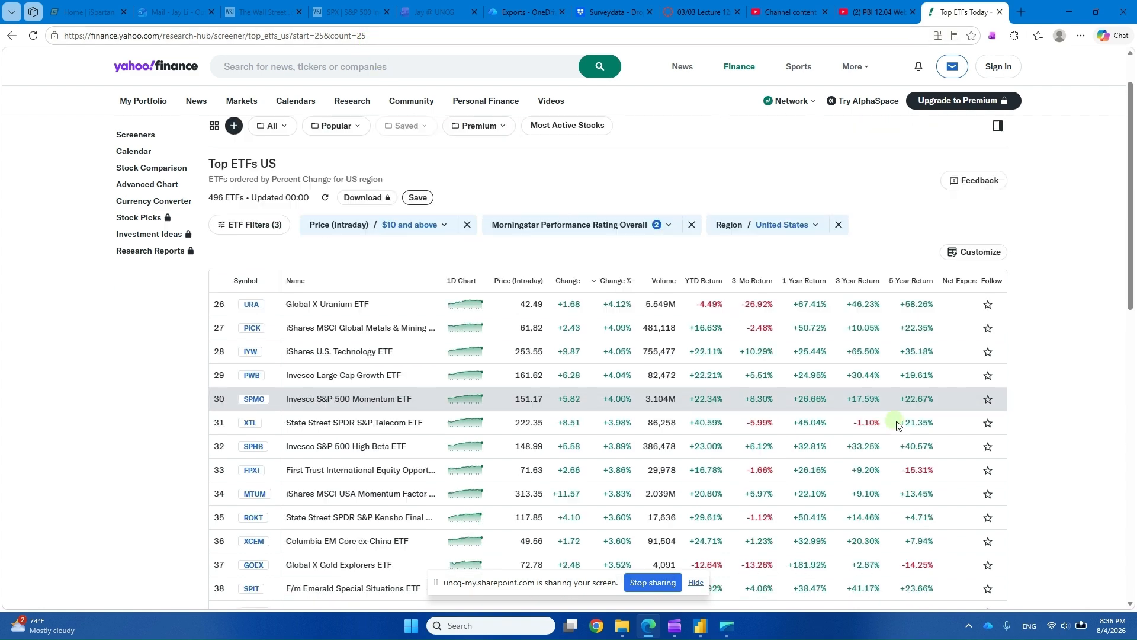
pyautogui.click(961, 439)
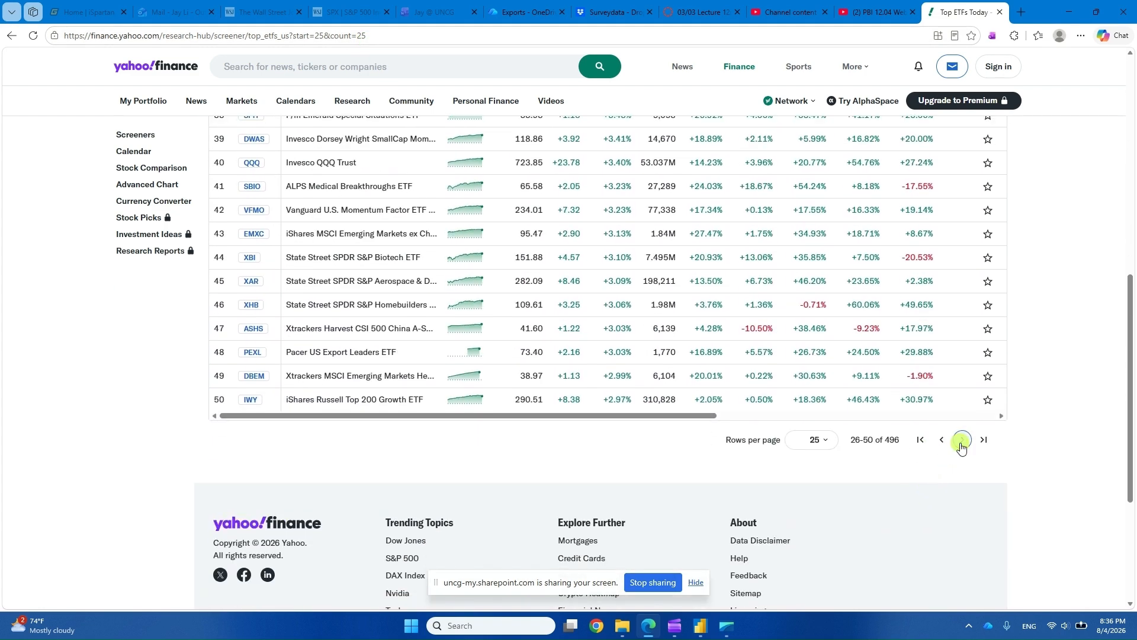
pyautogui.scroll(2, 509, 281)
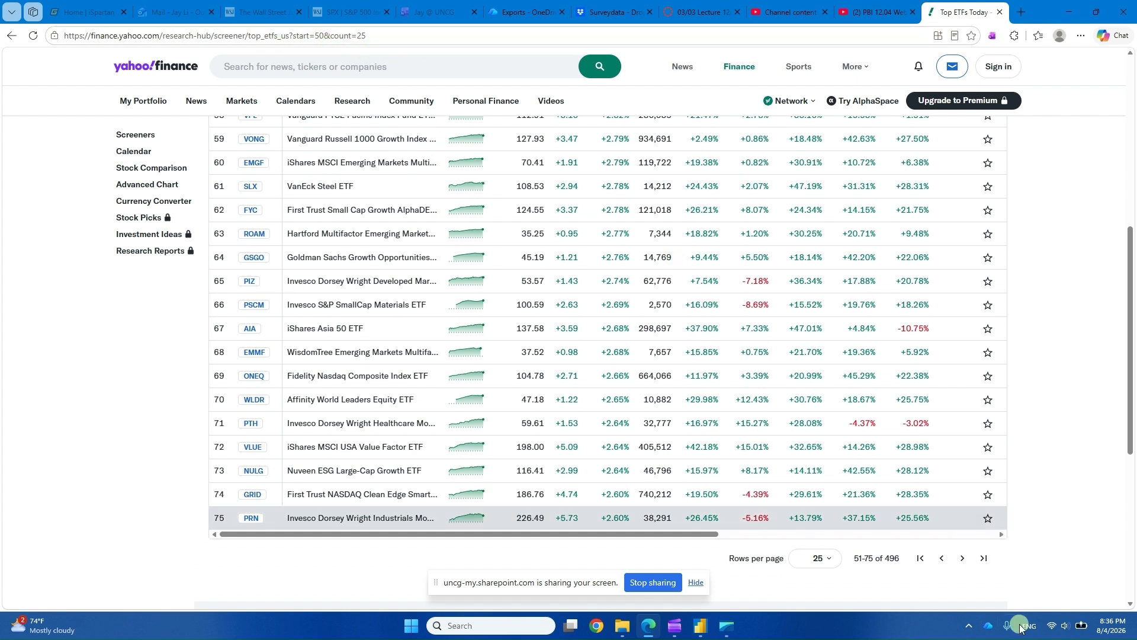
pyautogui.click(961, 557)
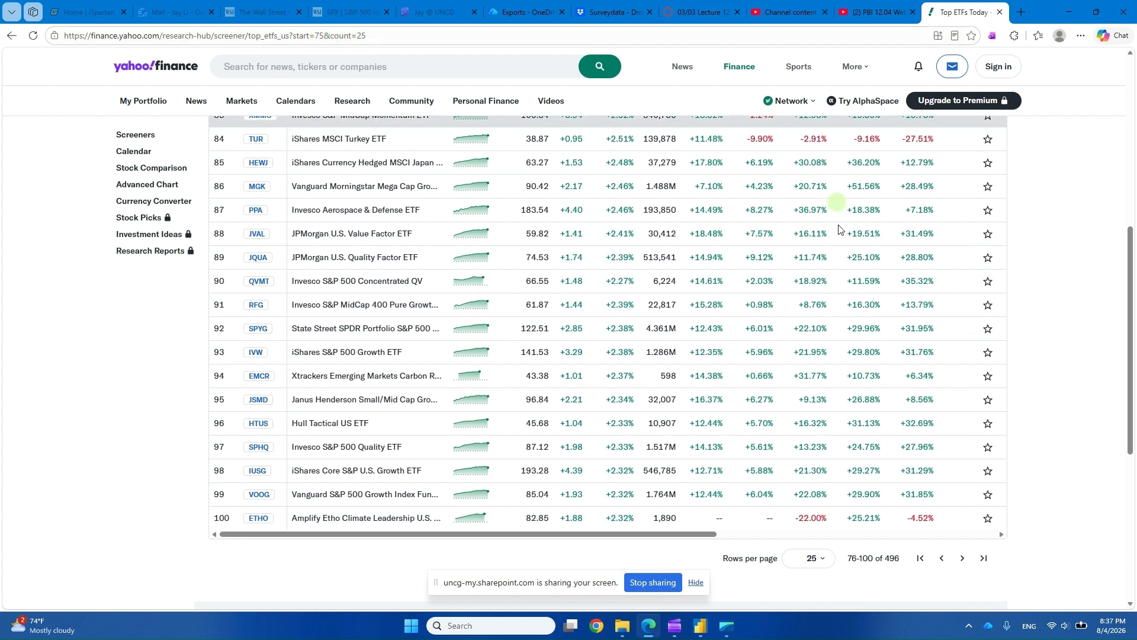
# Step: Return to Power Query Editor and complete the formula as = List.Numbers(0, 8, 25), with count 8 and increment 25
pyautogui.moveTo(699, 614)
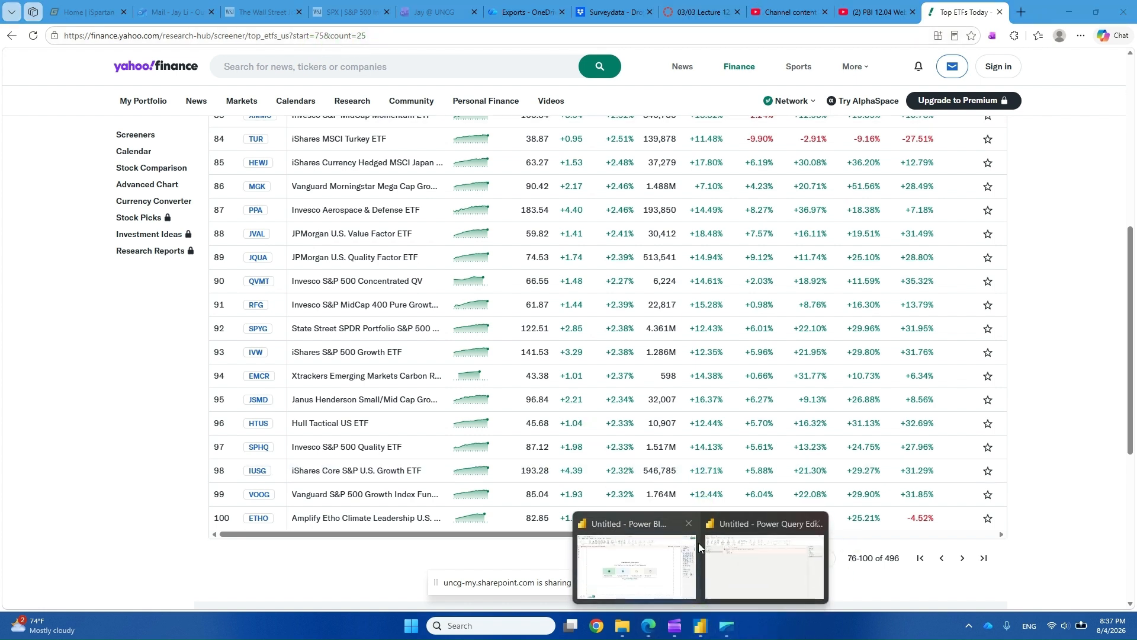
pyautogui.click(758, 570)
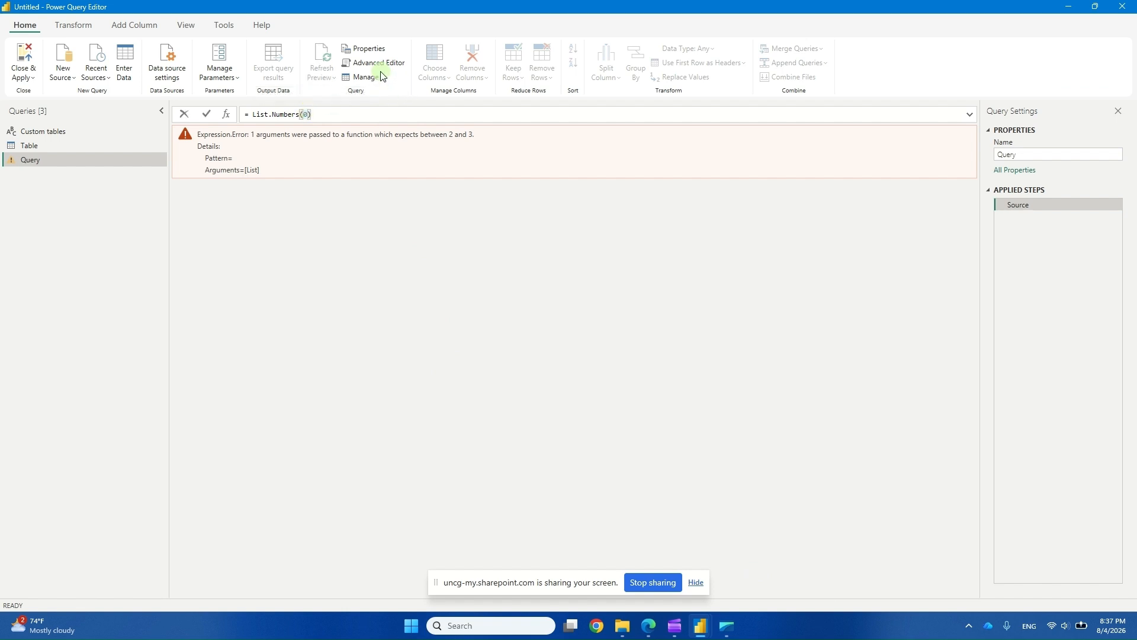
pyautogui.write(', ')
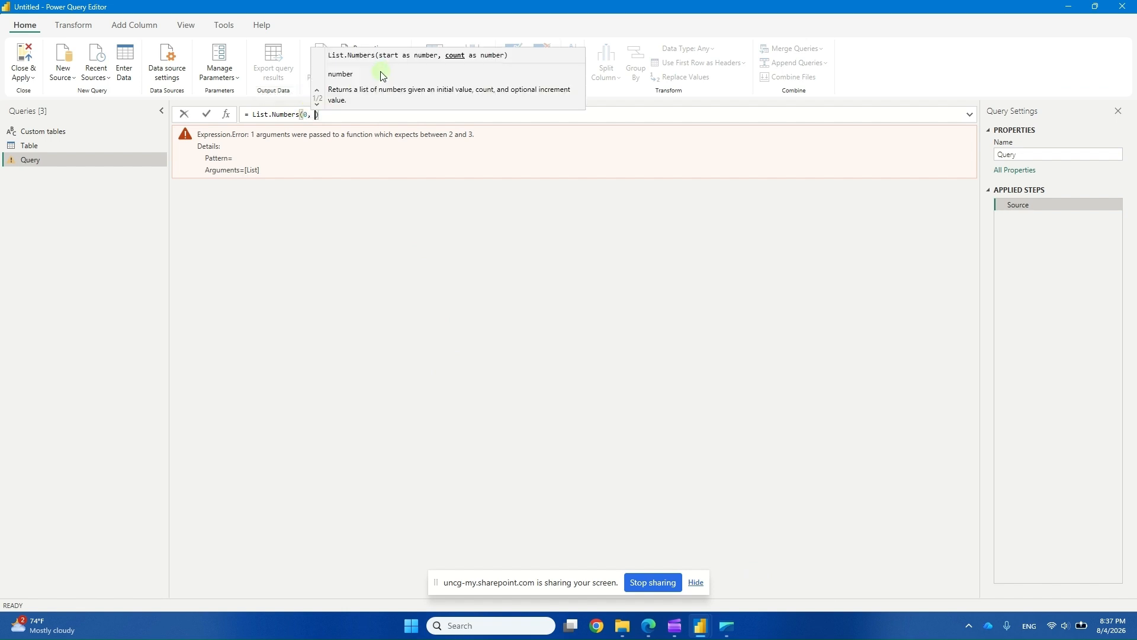
pyautogui.write('8, ')
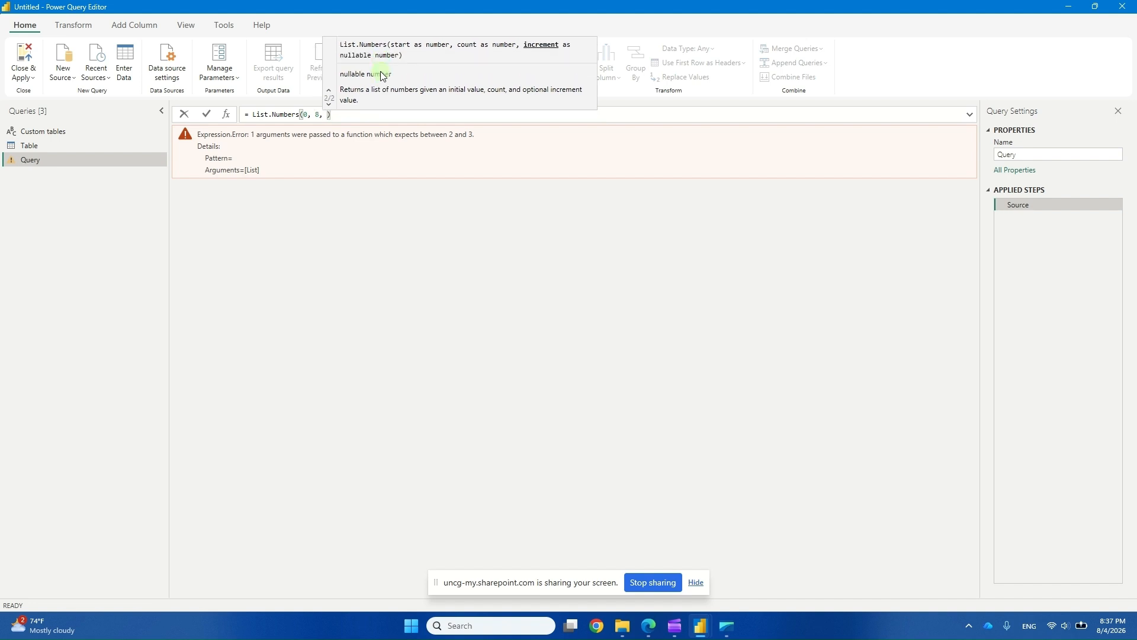
pyautogui.write('25')
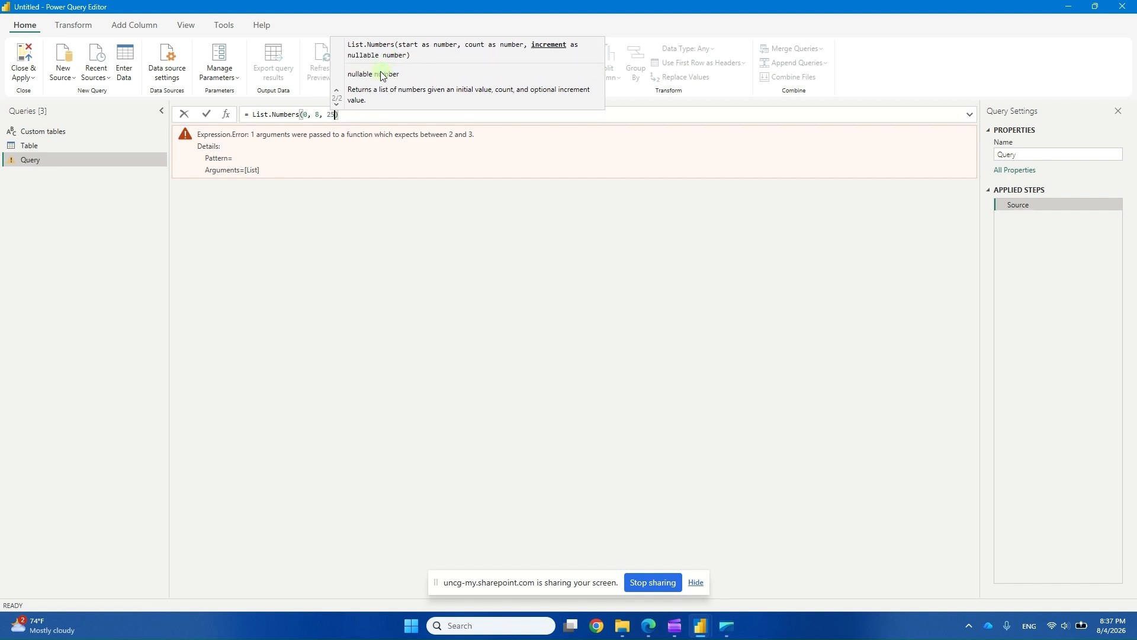
pyautogui.click(367, 114)
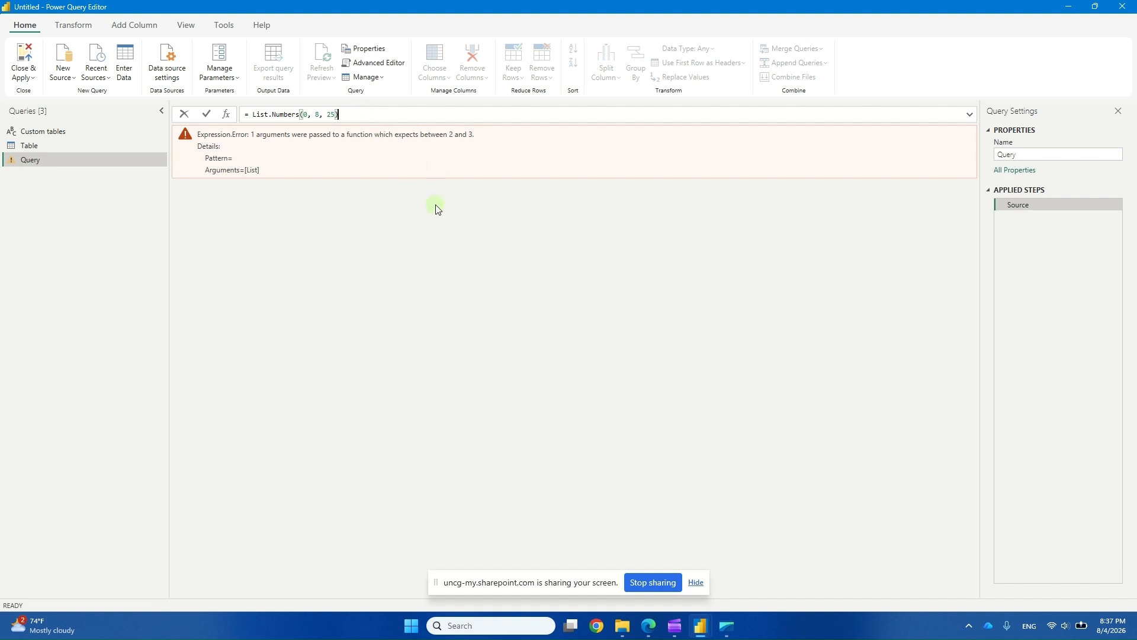
pyautogui.press('Return')
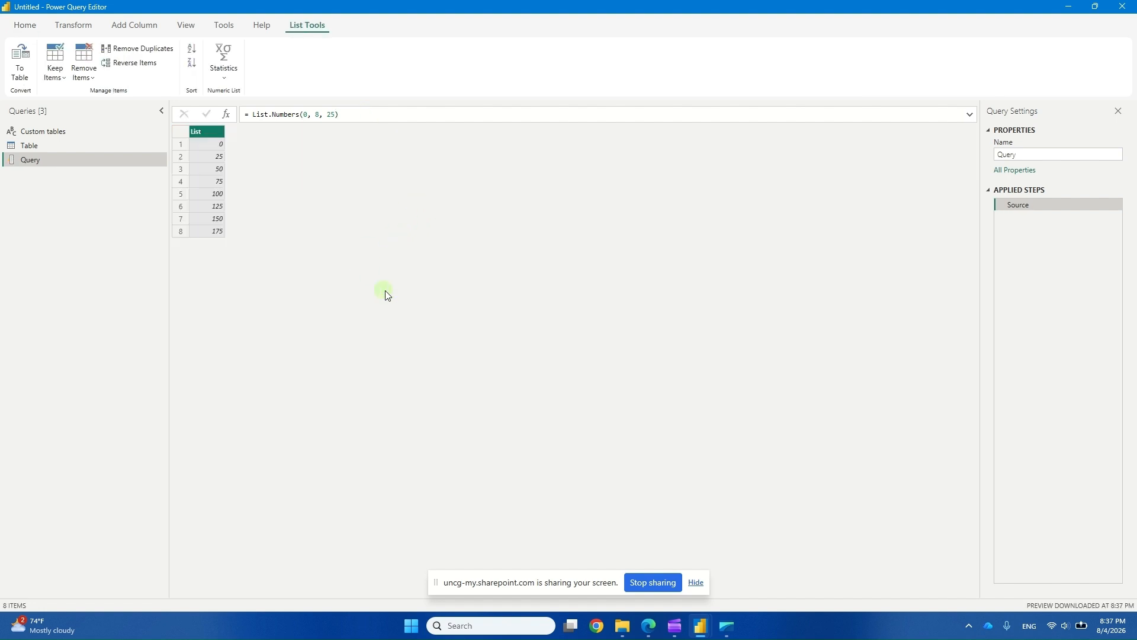
# Step: Convert the number list to a table with no delimiter and extra columns shown as errors
pyautogui.click(18, 59)
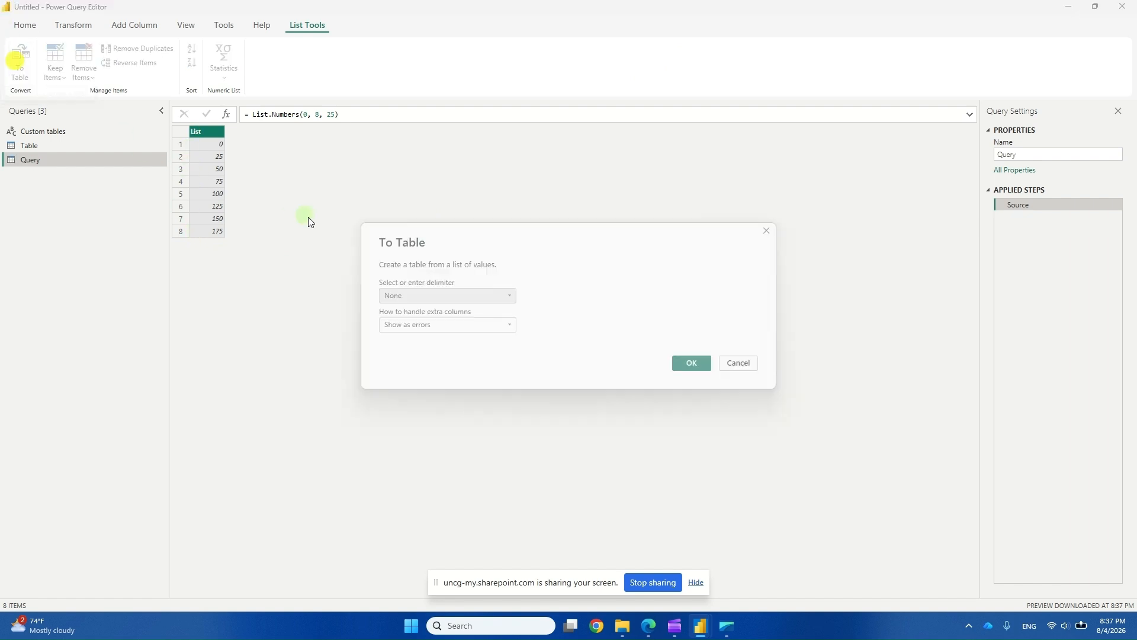
pyautogui.click(702, 365)
# Step: Rename the table's only column StartPosition and set its data type to text
pyautogui.doubleClick(236, 132)
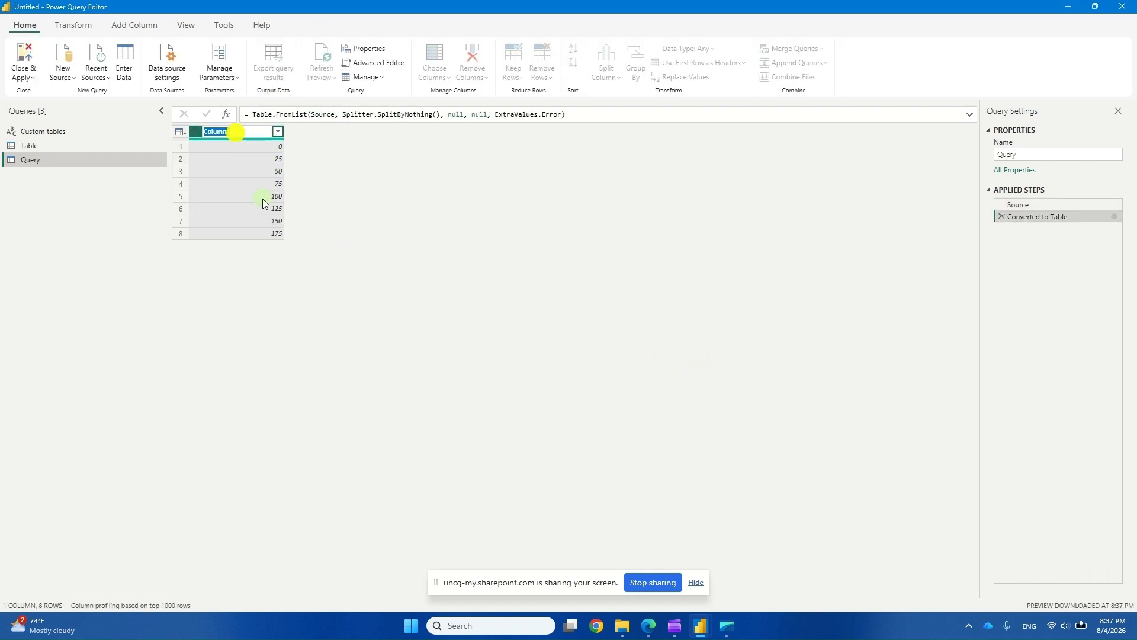
pyautogui.write('StartPosition')
pyautogui.press('Return')
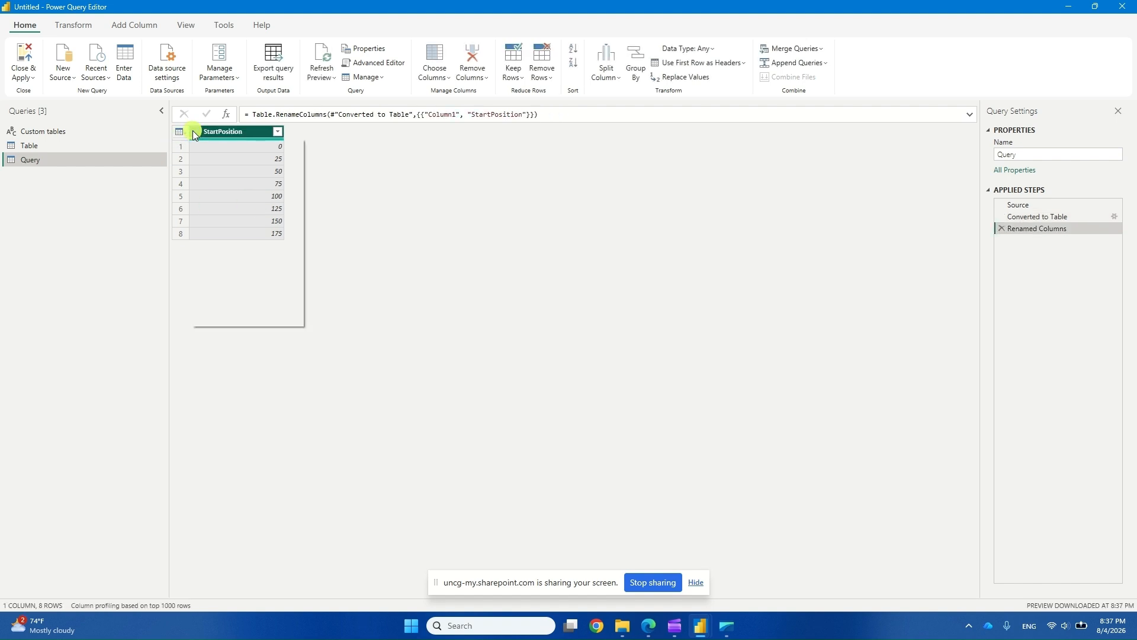
pyautogui.click(193, 131)
pyautogui.click(253, 269)
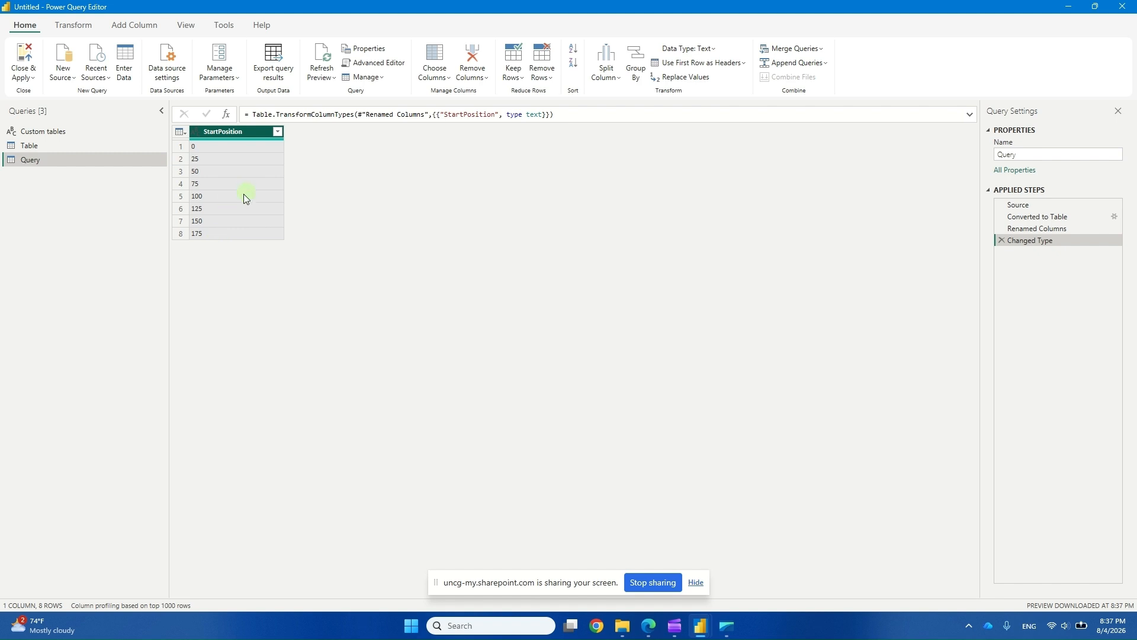
# Step: Open the Table query's M code in the Advanced Editor and split the Source URL string with quotation marks around the start value 0
pyautogui.click(96, 145)
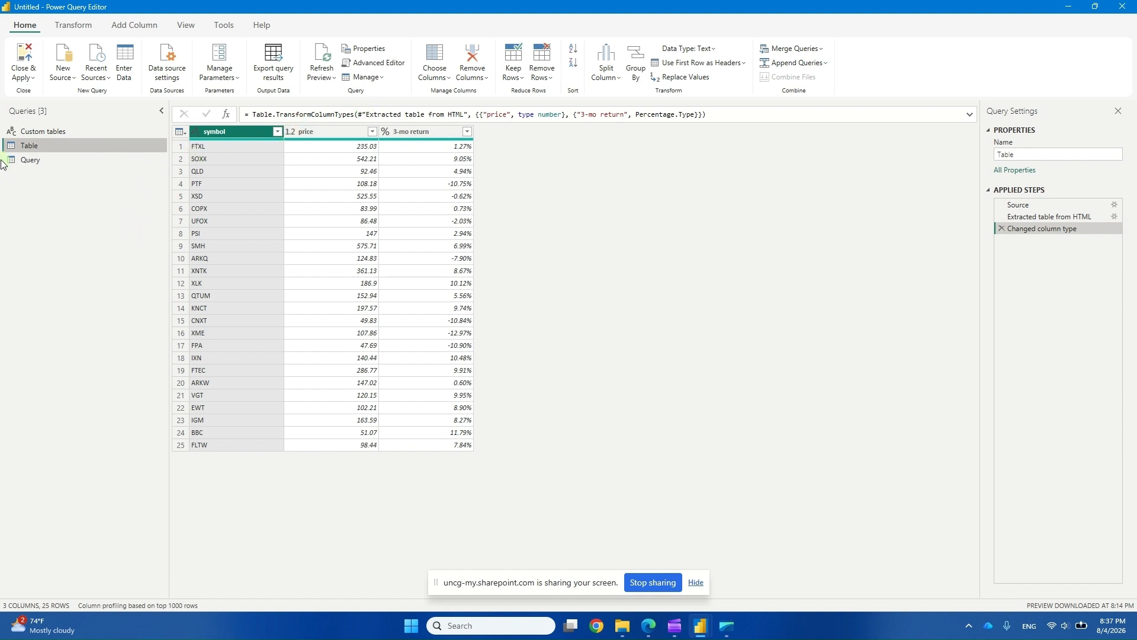
pyautogui.click(370, 62)
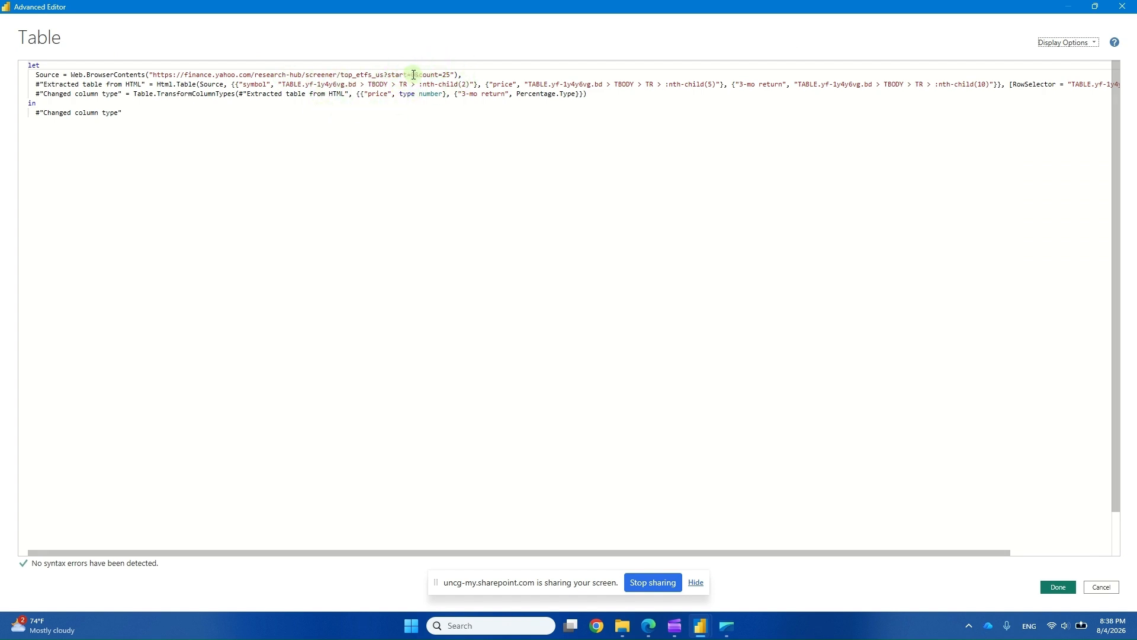
pyautogui.press('Right')
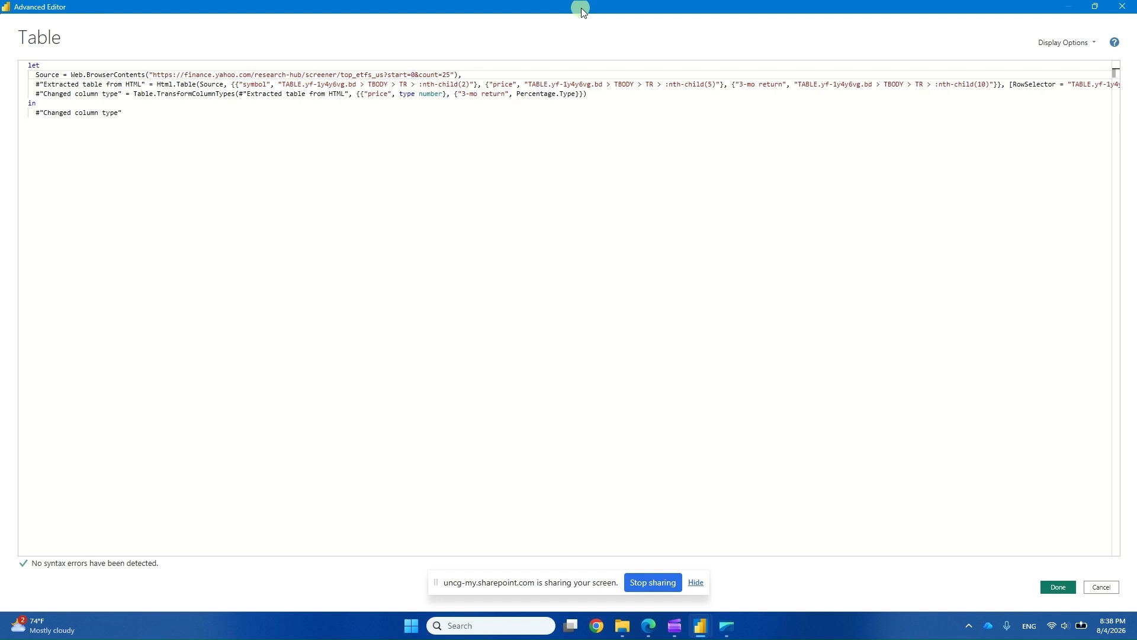
pyautogui.write('"')
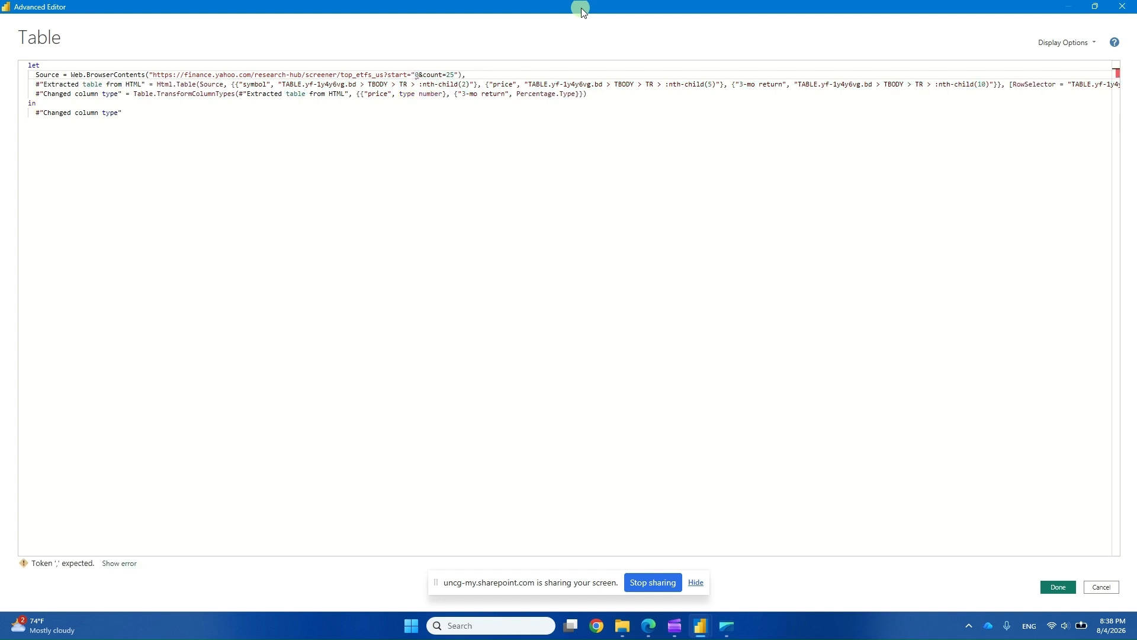
pyautogui.press('Right')
pyautogui.write('"')
pyautogui.press('Right')
pyautogui.press('Right')
pyautogui.press('Right')
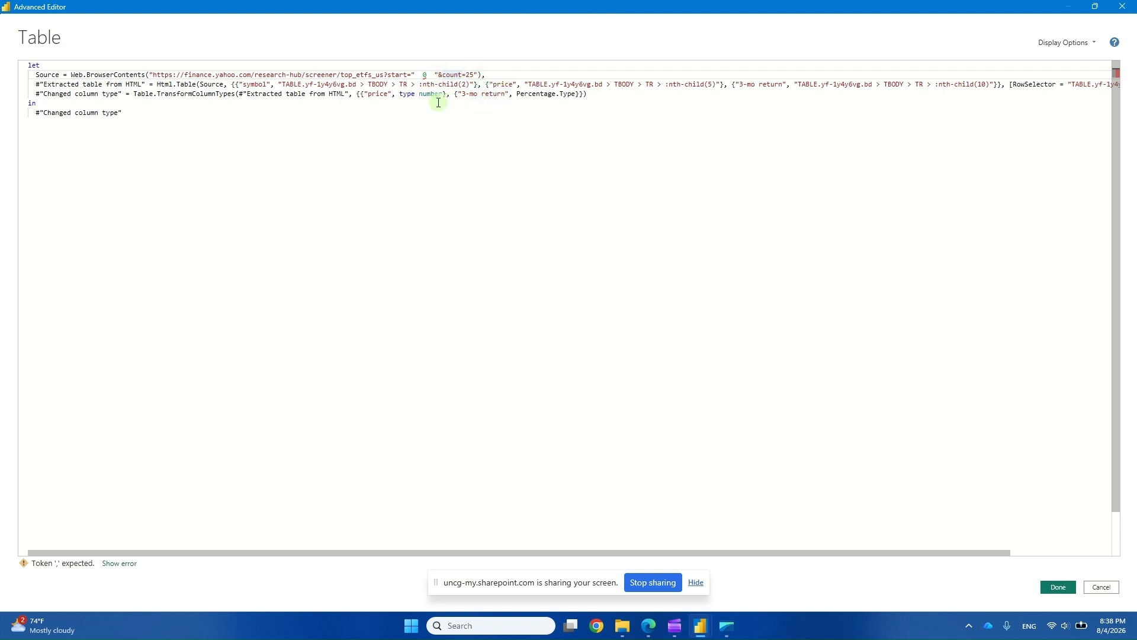
# Step: Replace the hard-coded 0 in the Source URL with the variable Start, joined by & to the text before and after it
pyautogui.click(427, 74)
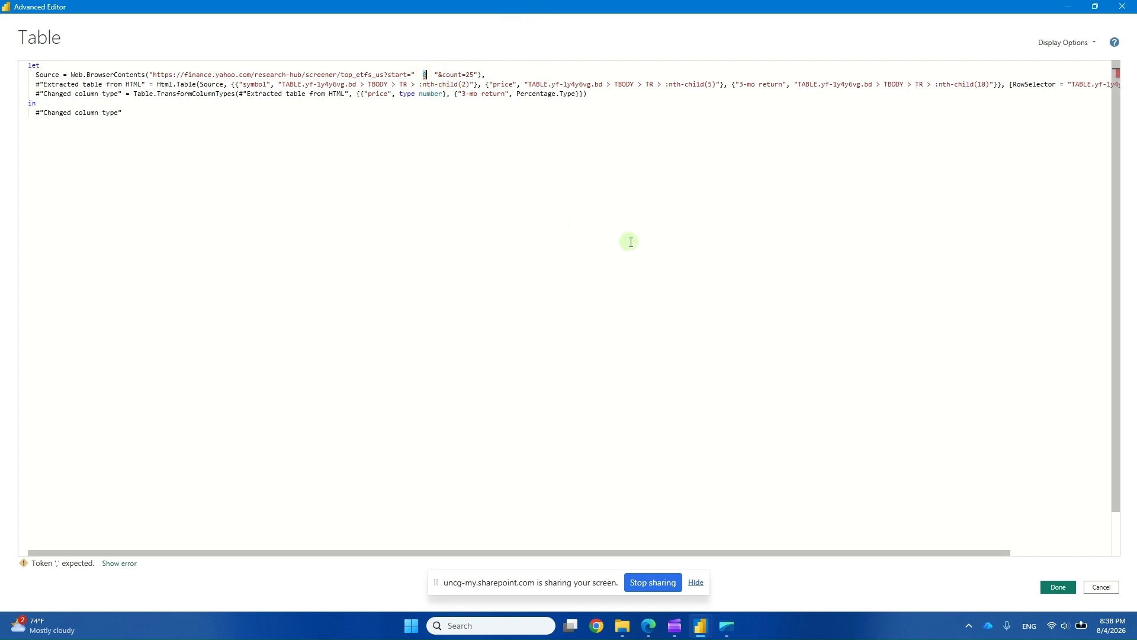
pyautogui.write('Start')
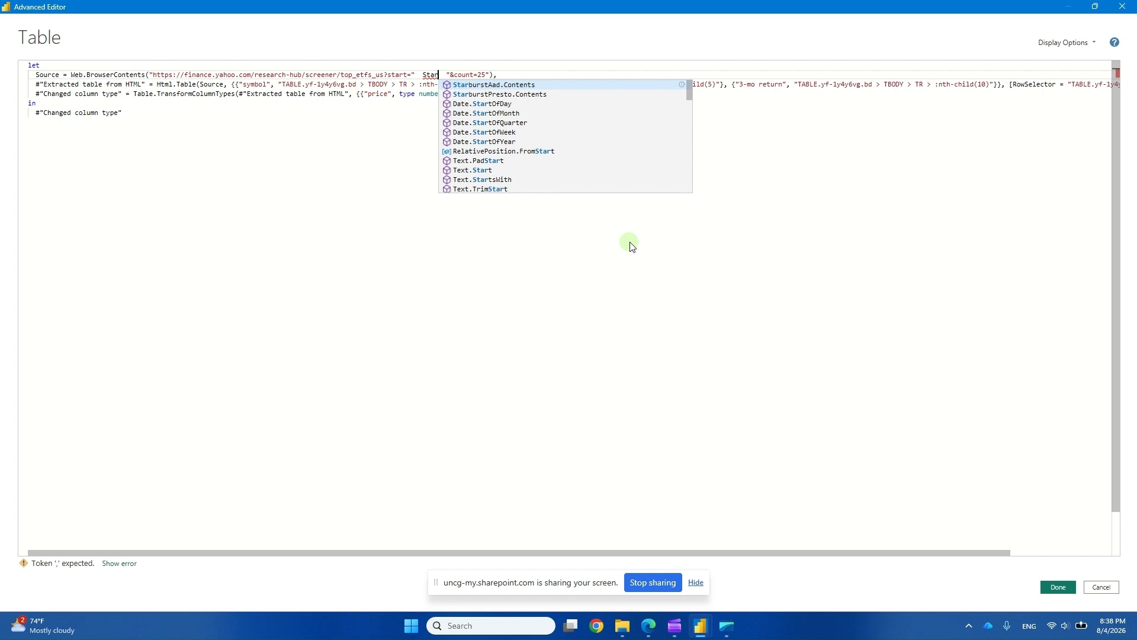
pyautogui.press('Left')
pyautogui.press('Left')
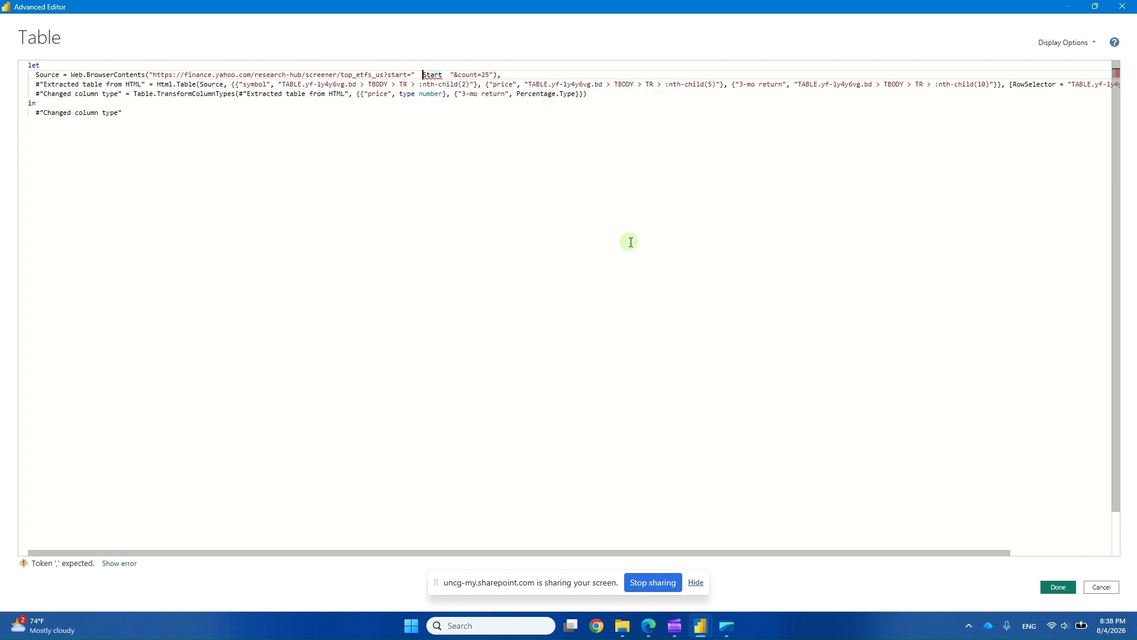
pyautogui.write('& "&')
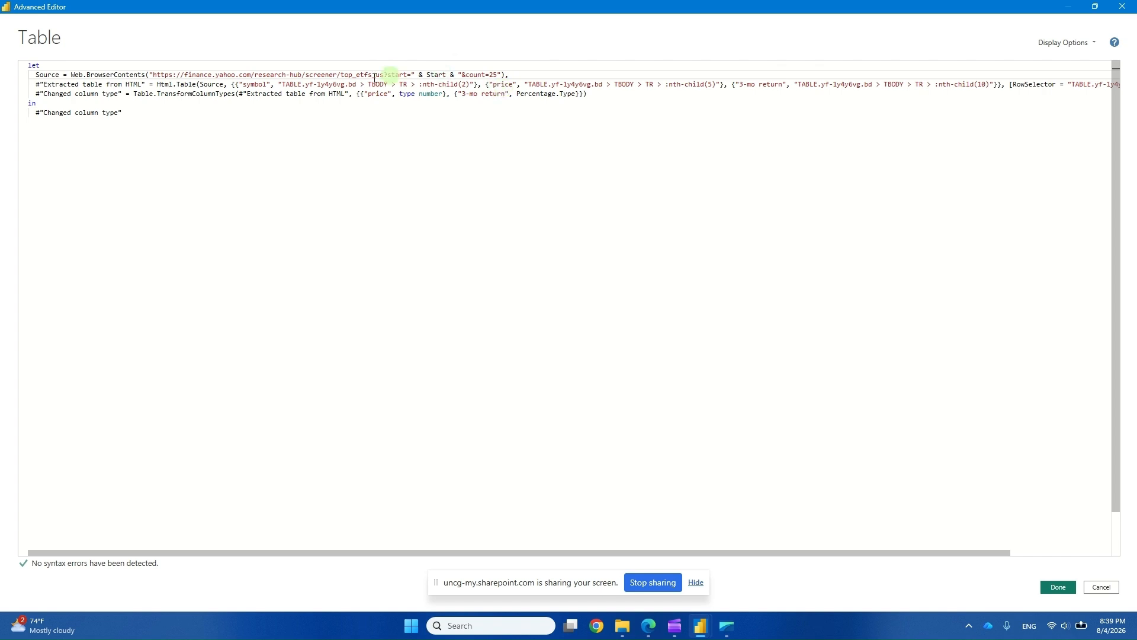
# Step: Turn the Table query into a function by adding (Start as text) => above let, and save the code
pyautogui.click(28, 64)
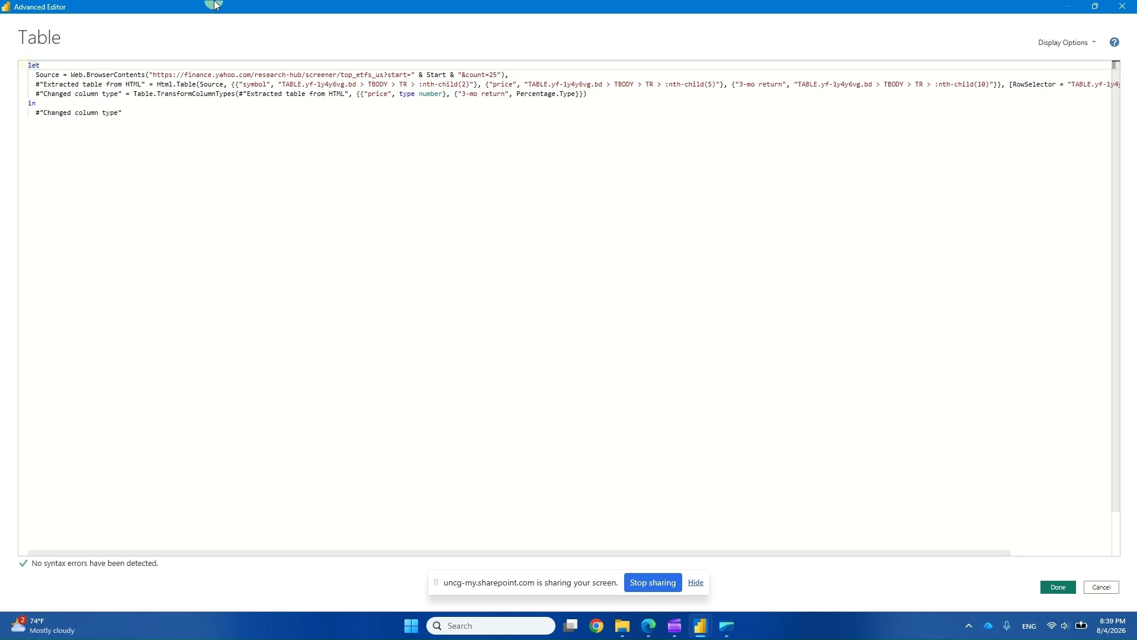
pyautogui.press('Return')
pyautogui.press('Up')
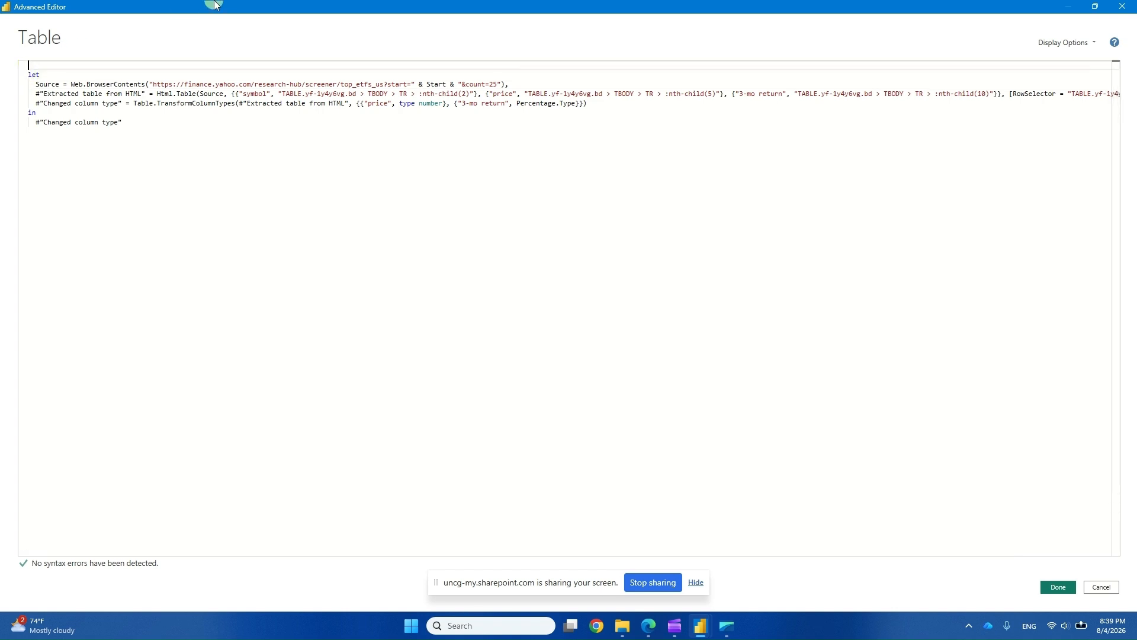
pyautogui.write('(Start')
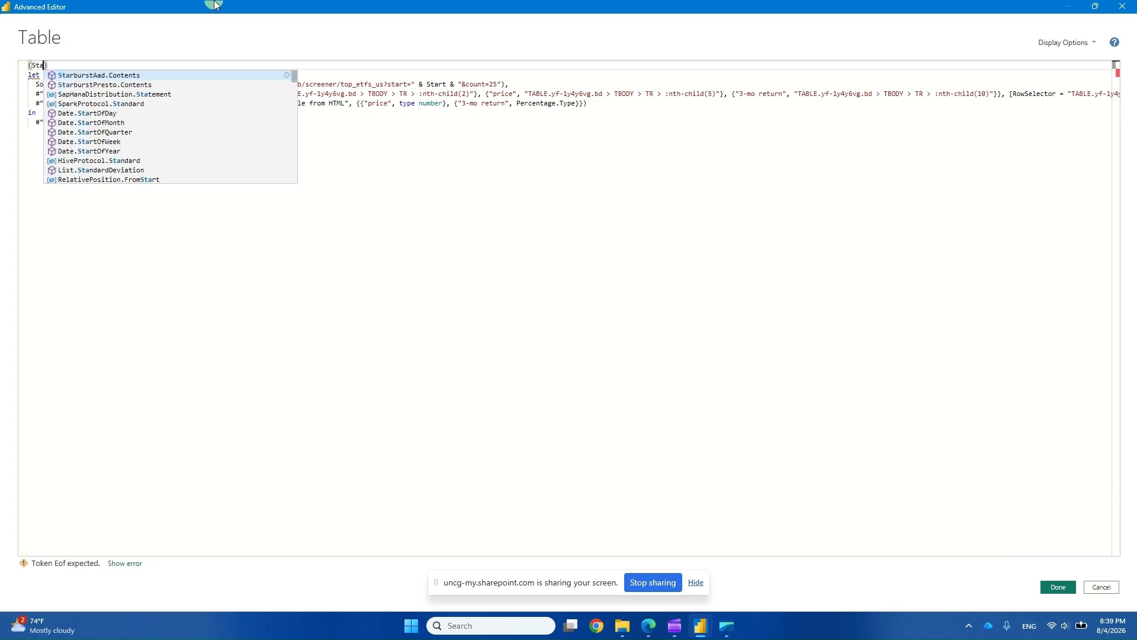
pyautogui.press('Escape')
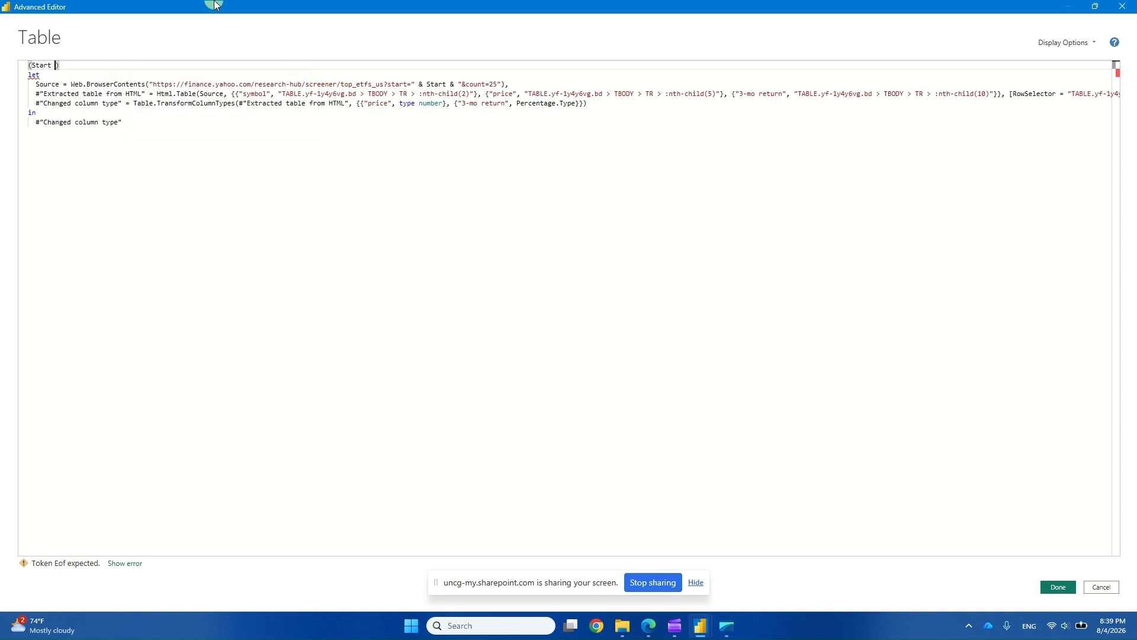
pyautogui.write('as text) =>')
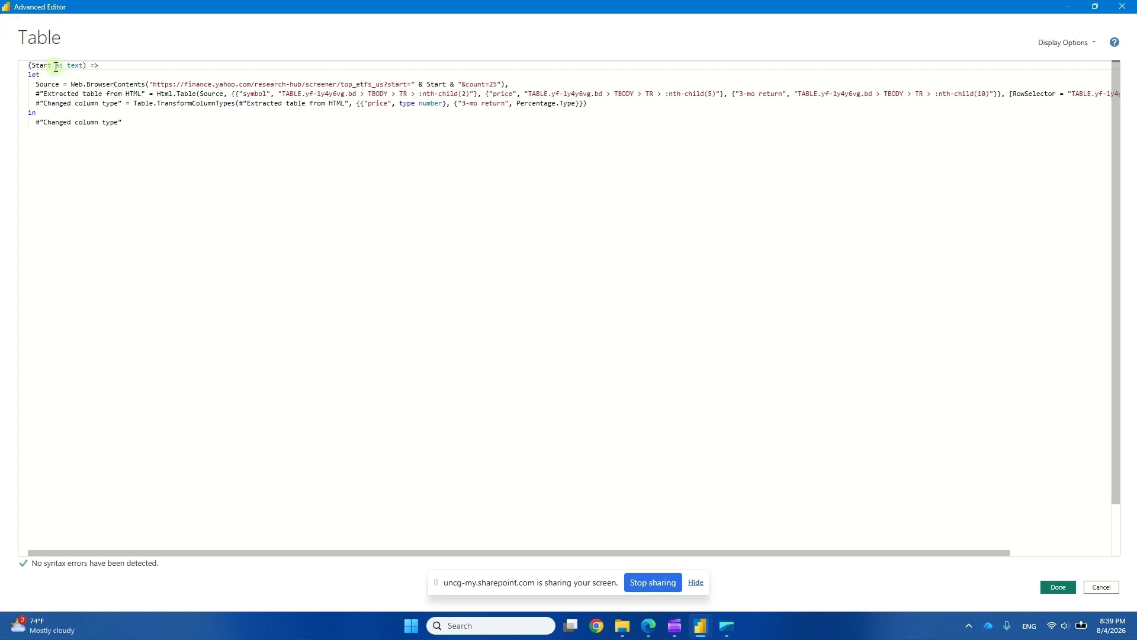
pyautogui.doubleClick(37, 65)
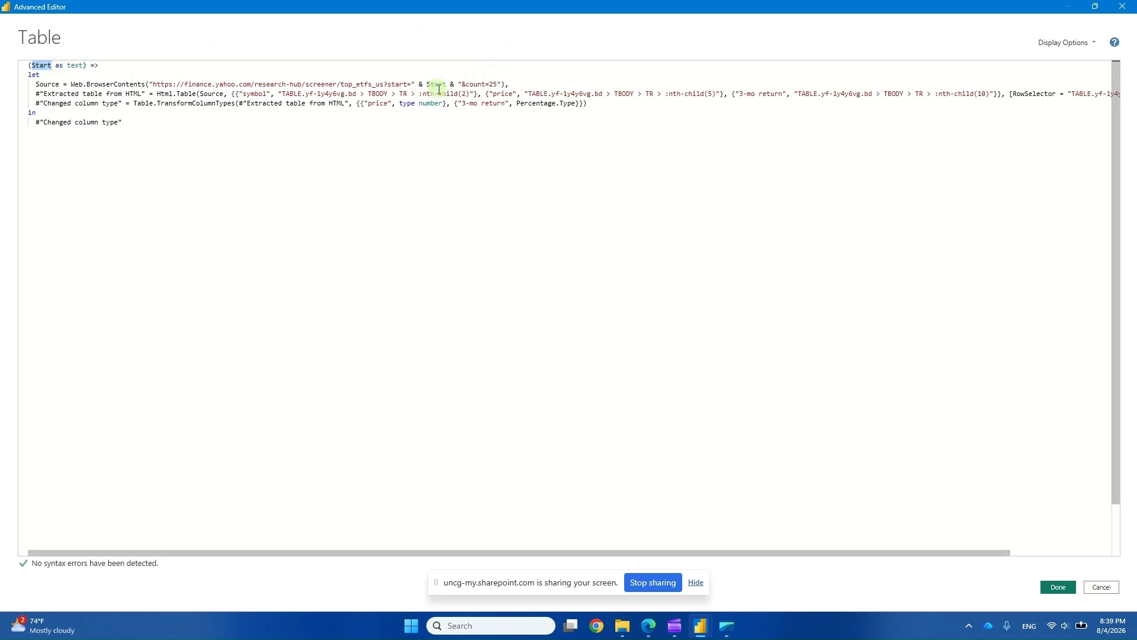
pyautogui.moveTo(440, 87)
pyautogui.click(1058, 588)
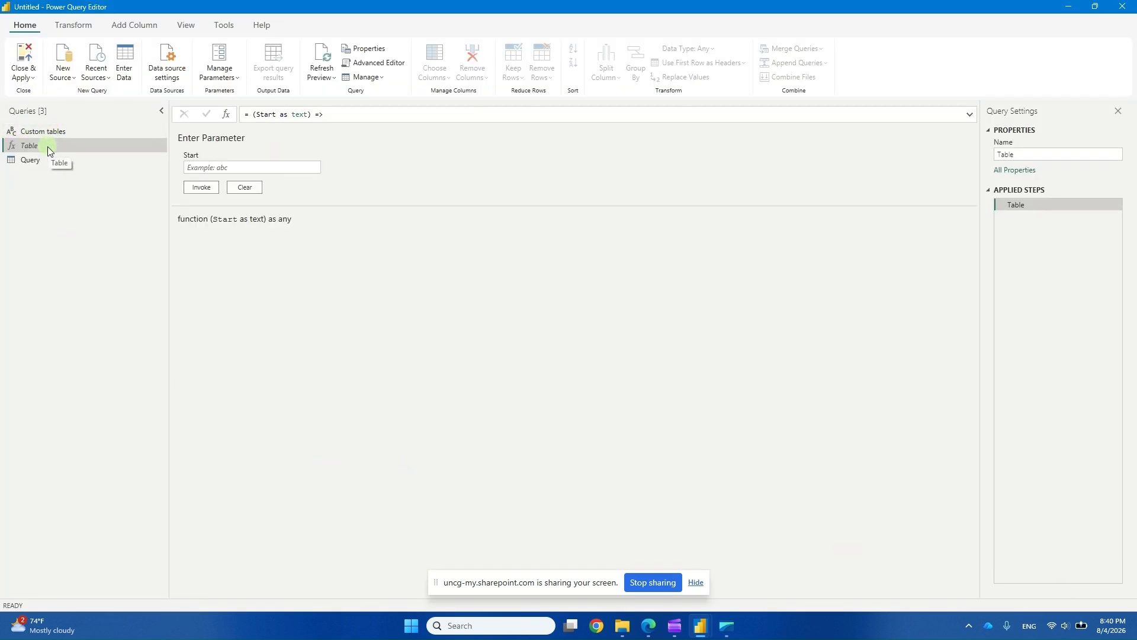
# Step: Invoke the custom function Table on each row of Query, passing StartPosition as Start into a new column named Table
pyautogui.click(57, 159)
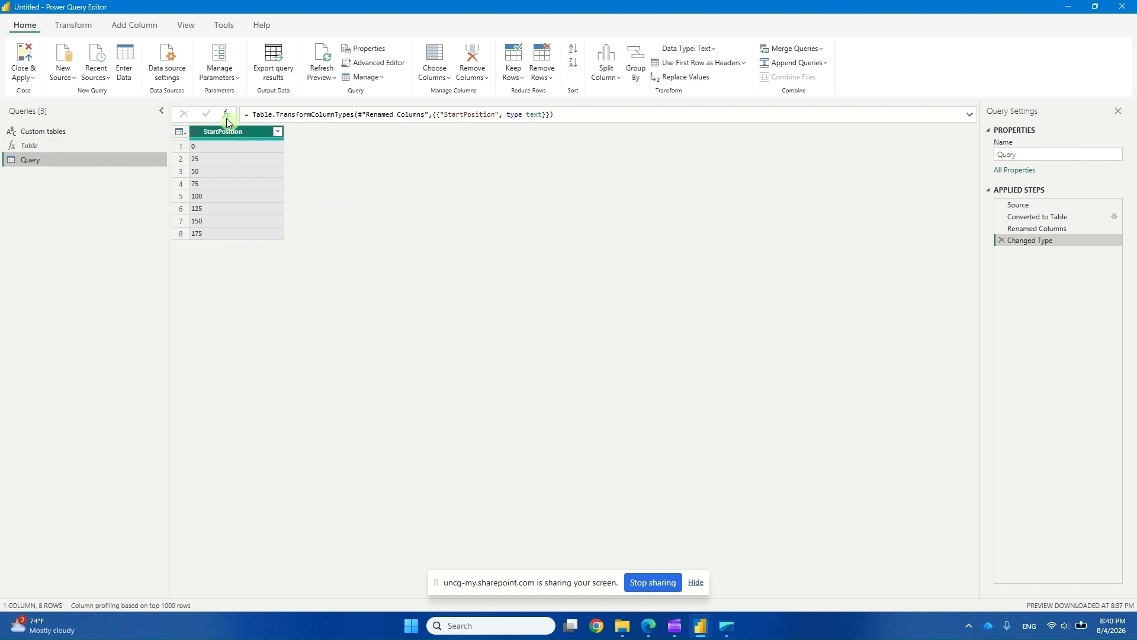
pyautogui.click(145, 28)
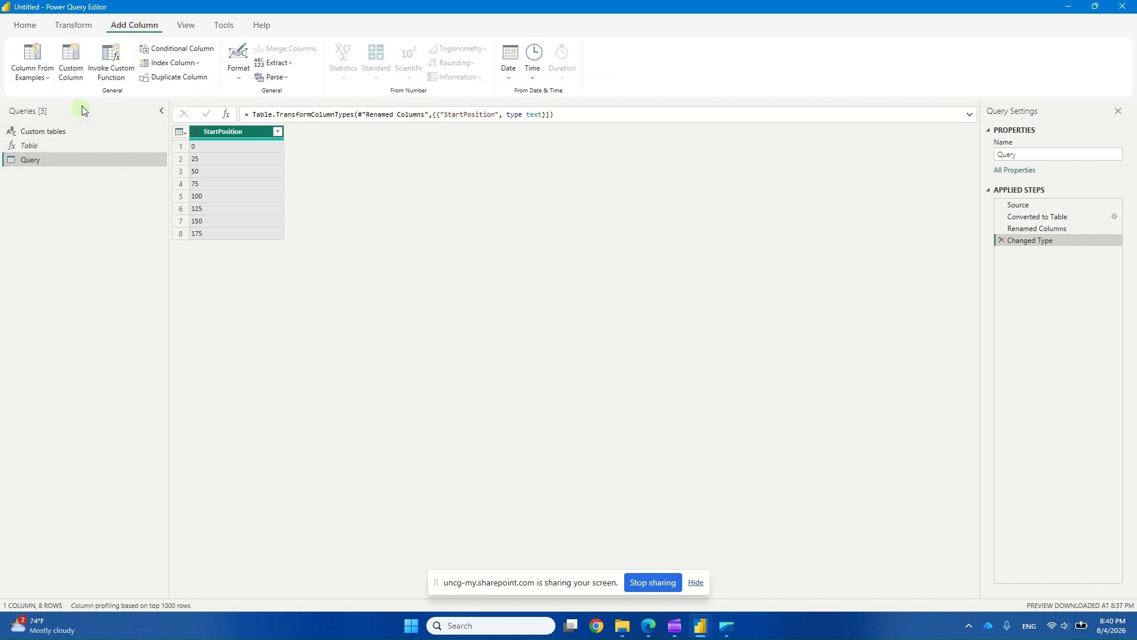
pyautogui.click(110, 72)
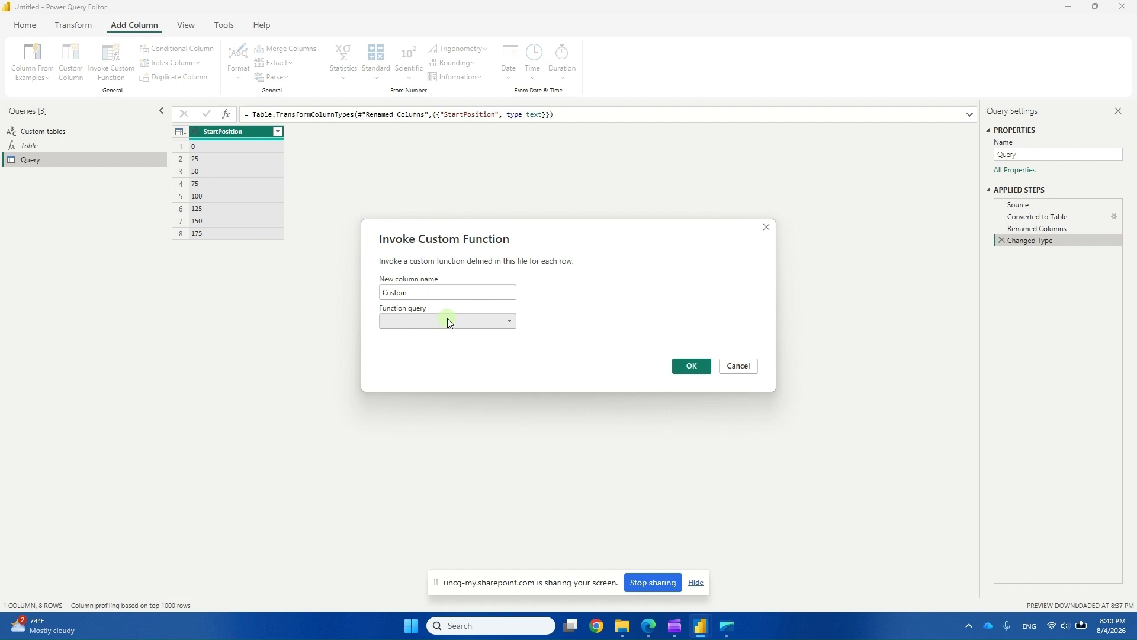
pyautogui.click(487, 324)
pyautogui.click(460, 336)
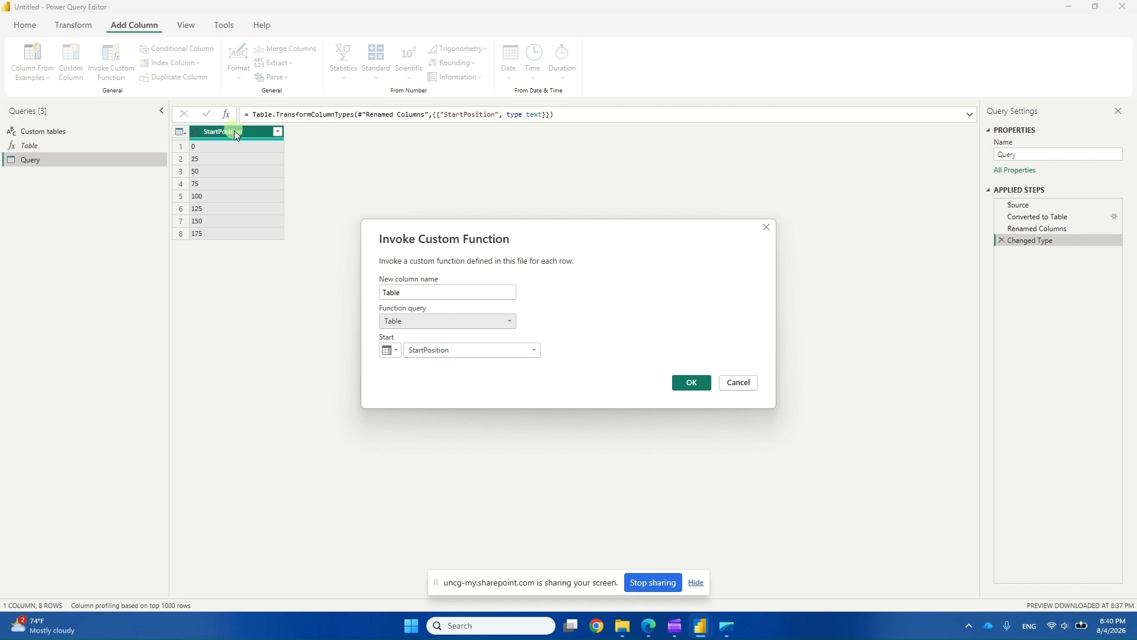
pyautogui.click(453, 354)
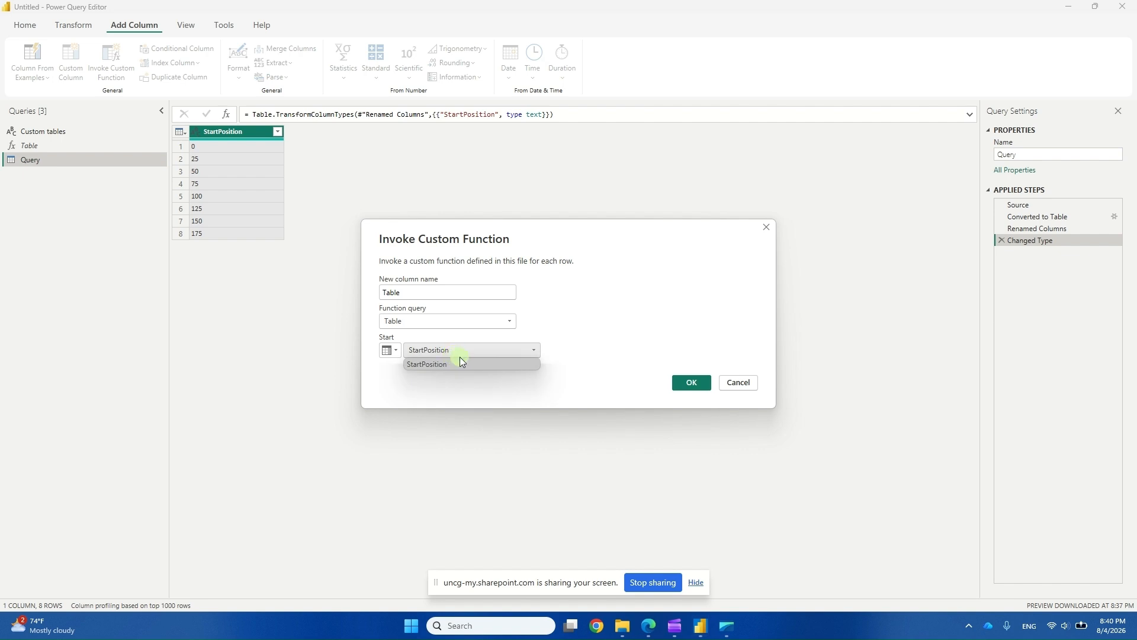
pyautogui.click(473, 367)
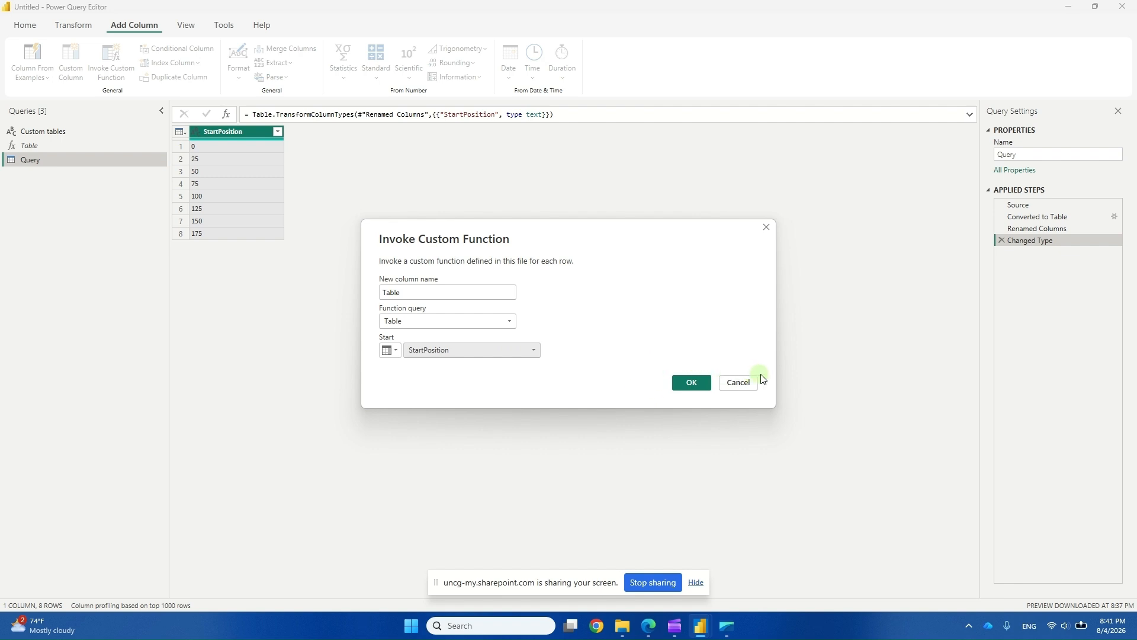
pyautogui.click(698, 385)
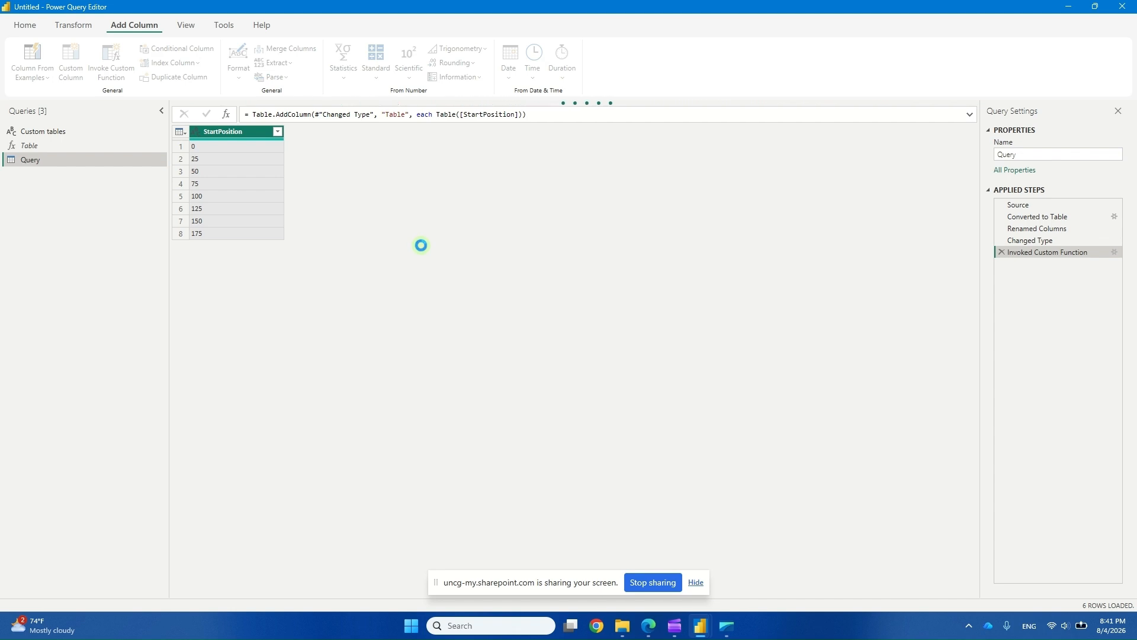
# Step: Expand the Table column into symbol, price and 3-mo return without the original column name as prefix
pyautogui.moveTo(632, 627)
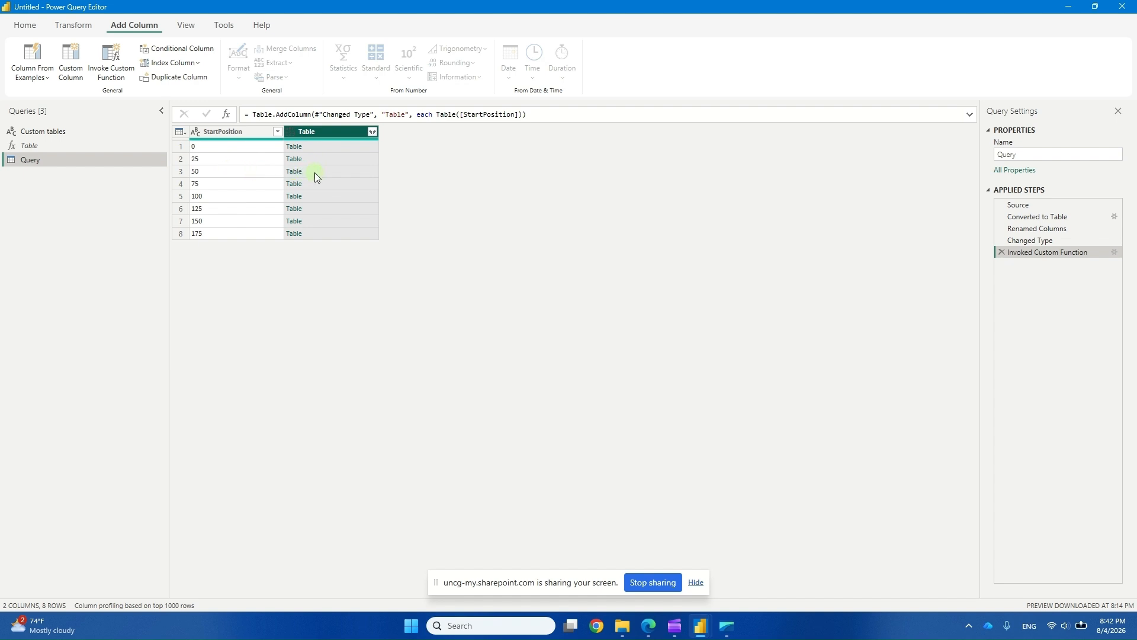
pyautogui.click(373, 130)
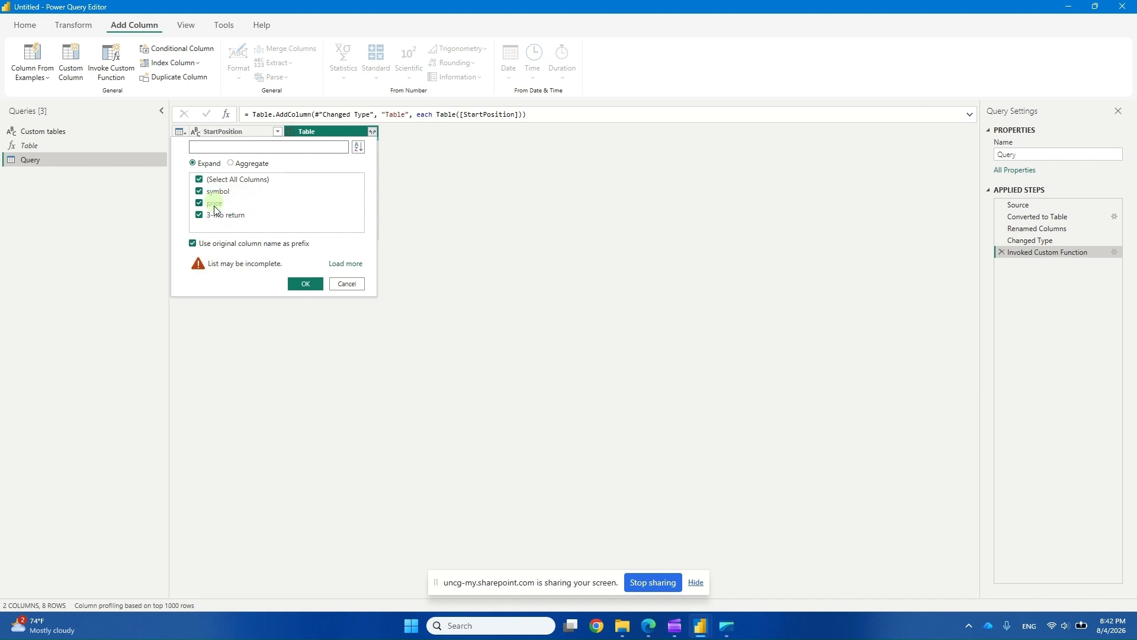
pyautogui.click(194, 244)
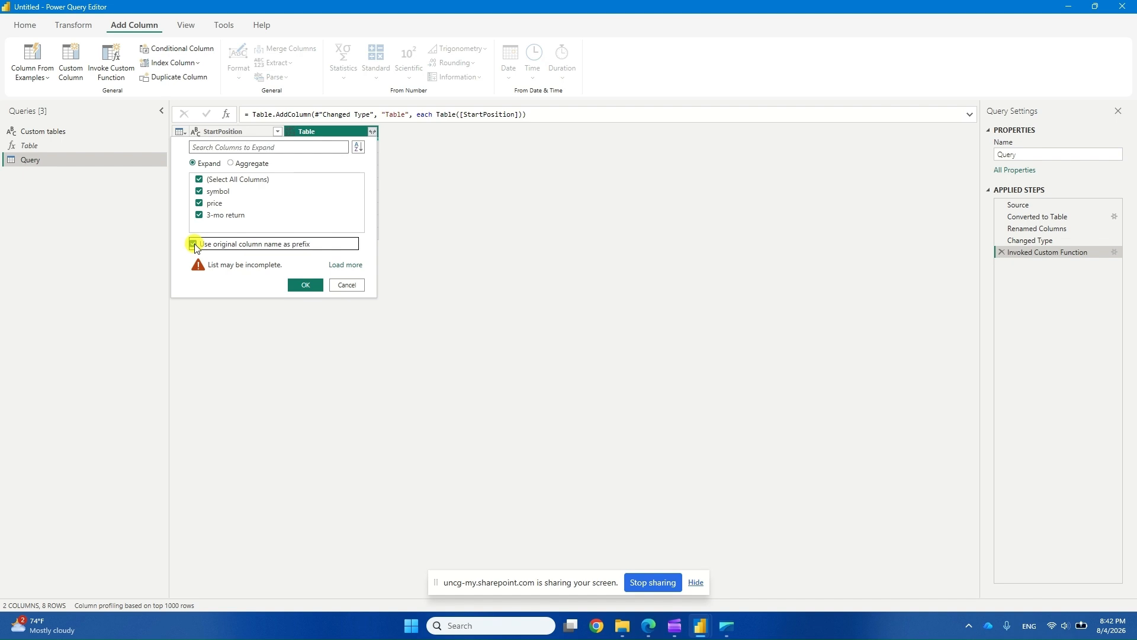
pyautogui.click(299, 284)
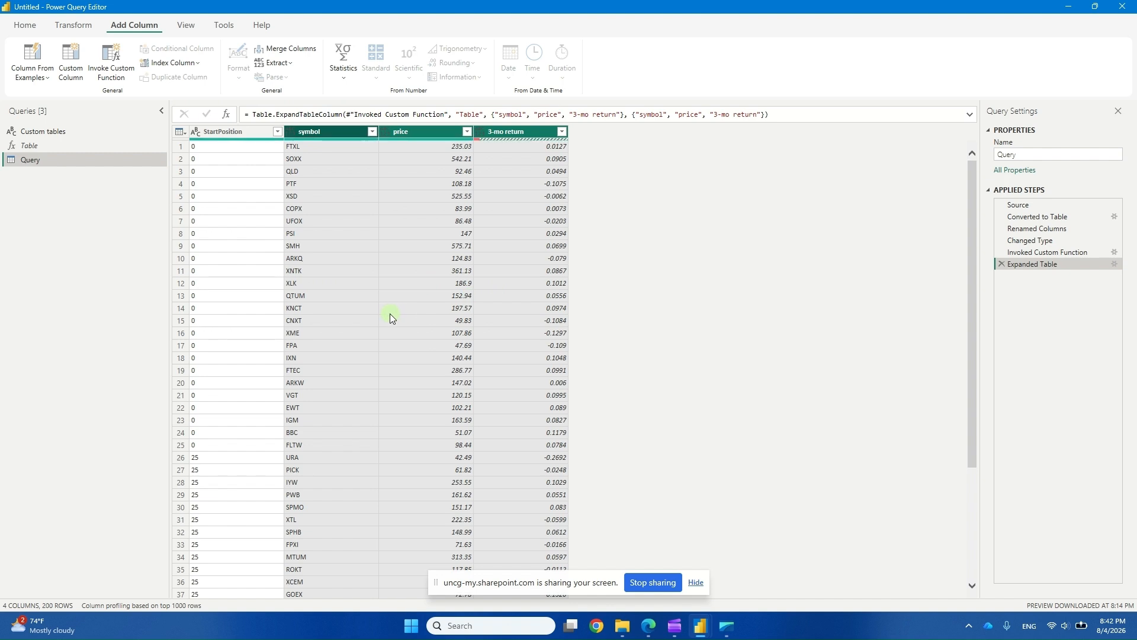
pyautogui.scroll(-4, 643, 285)
pyautogui.scroll(-16, 645, 286)
pyautogui.scroll(20, 644, 282)
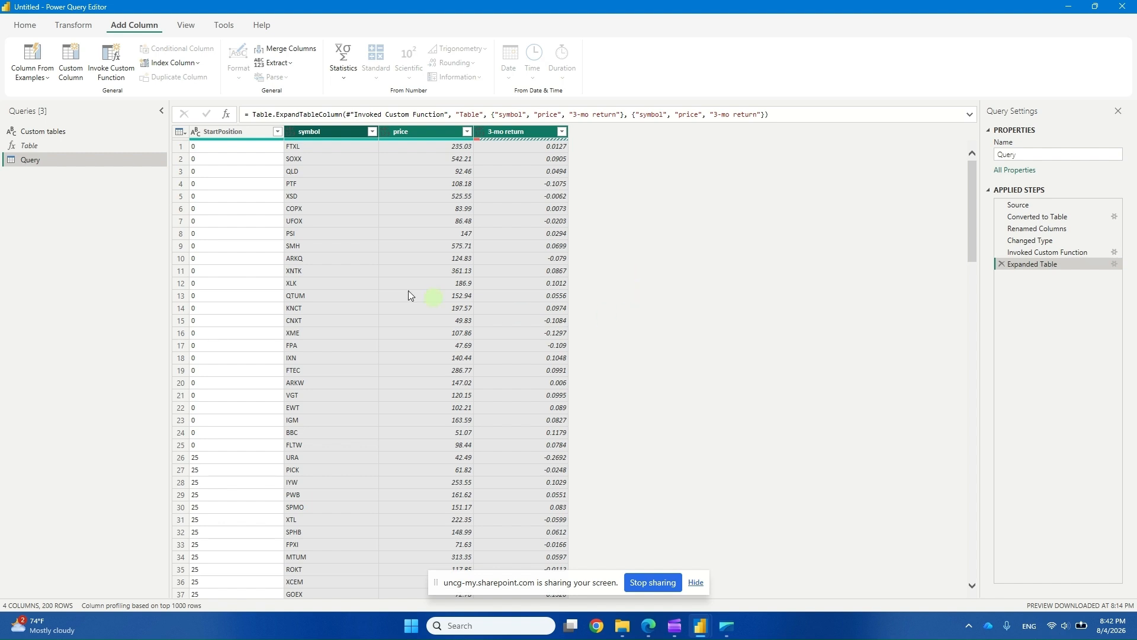
# Step: Close Power Query Editor with the changes applied and review the loaded Query rows across all start positions
pyautogui.click(25, 26)
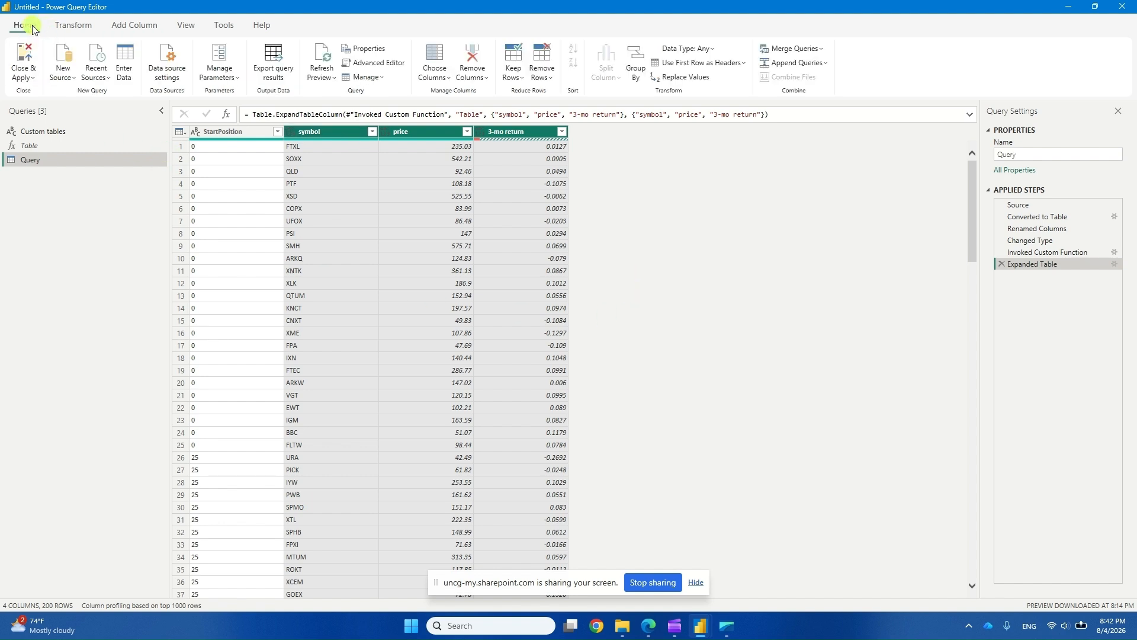
pyautogui.click(25, 55)
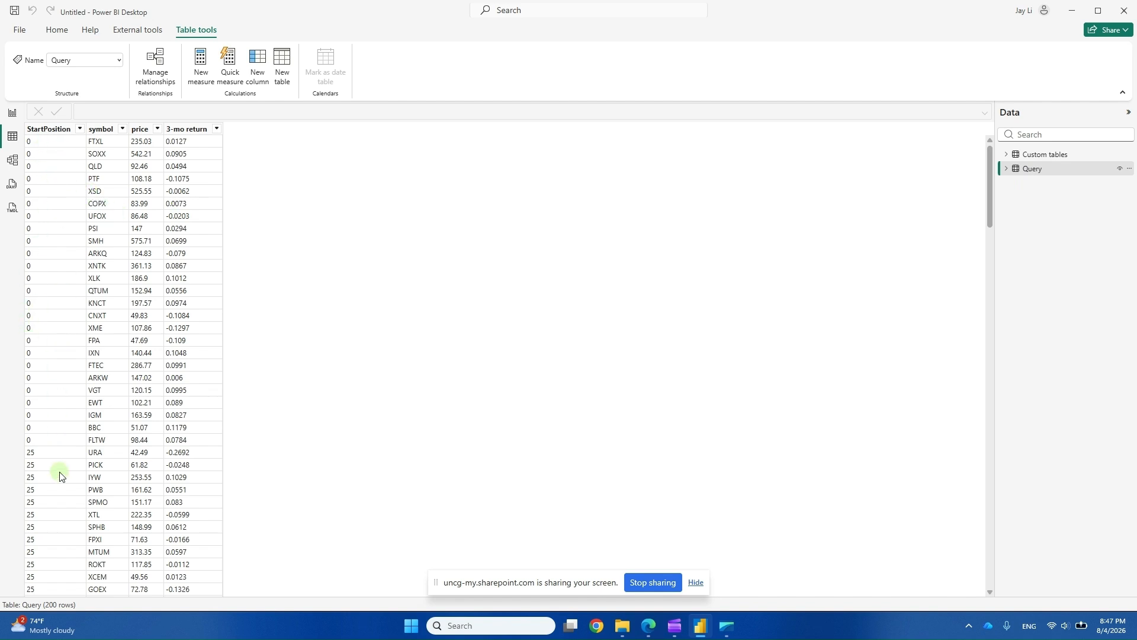
pyautogui.scroll(-2, 56, 445)
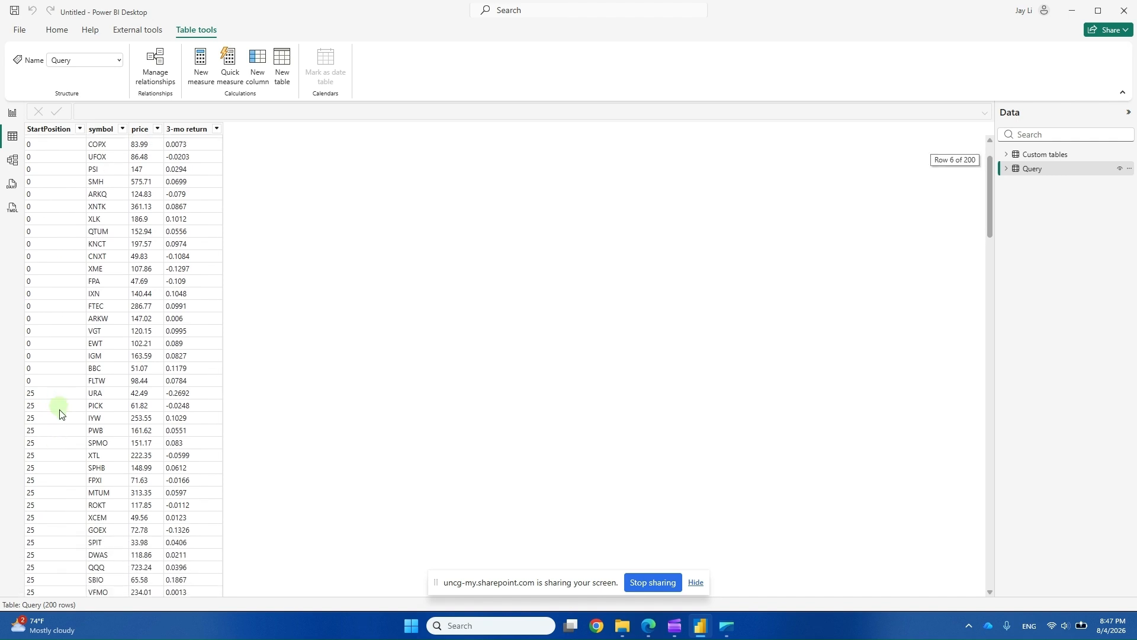
pyautogui.scroll(-16, 56, 545)
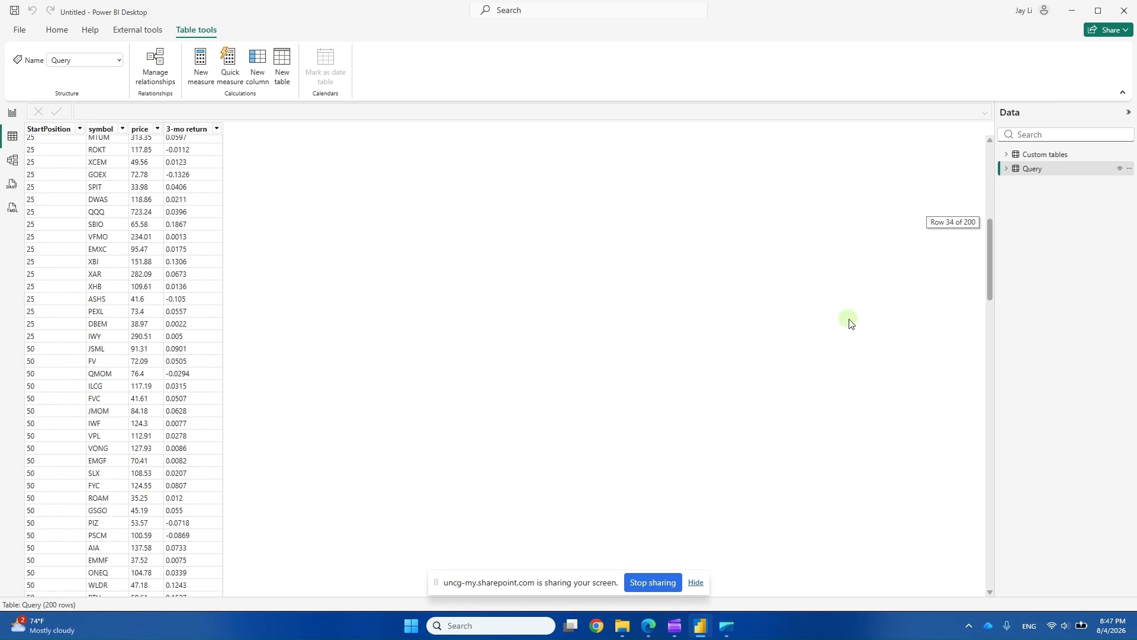
pyautogui.scroll(-20, 679, 390)
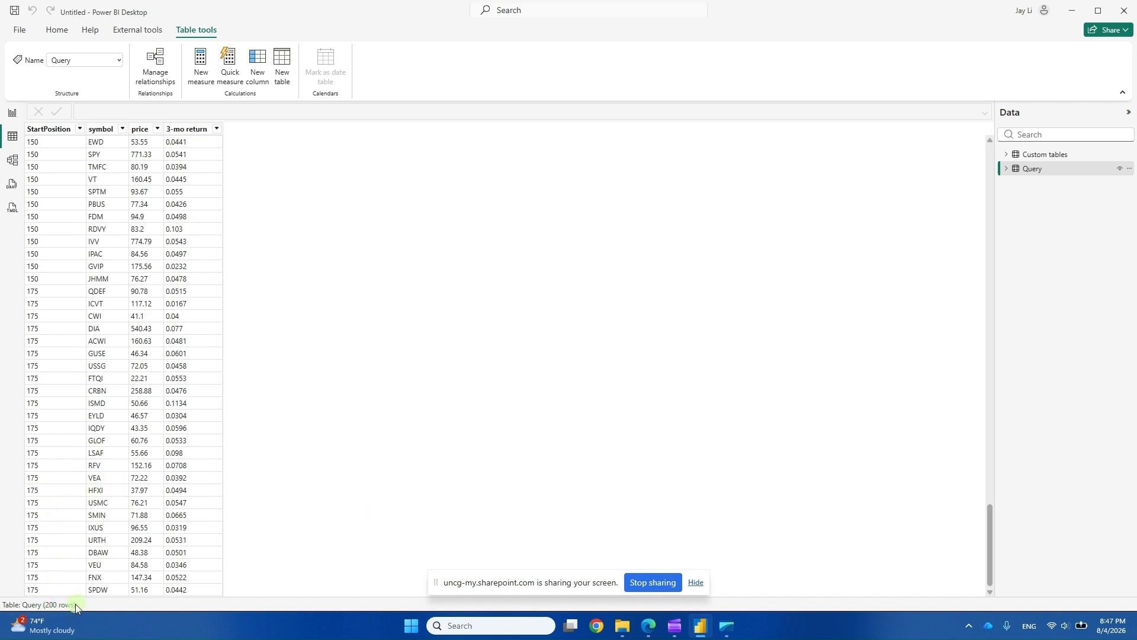
pyautogui.scroll(20, 355, 478)
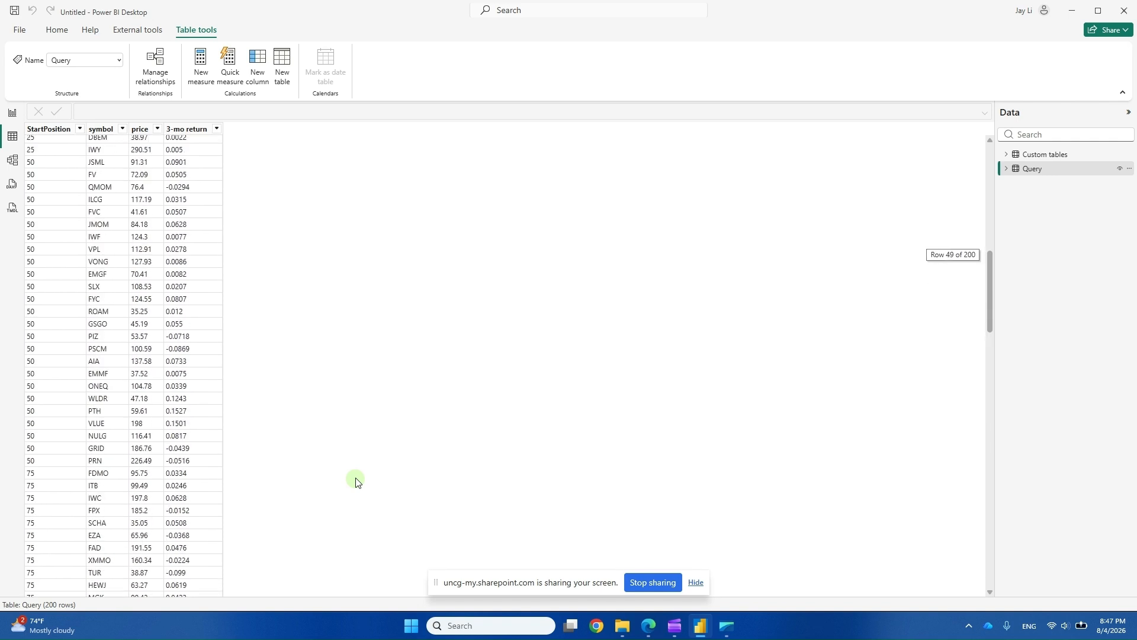
pyautogui.scroll(17, 355, 479)
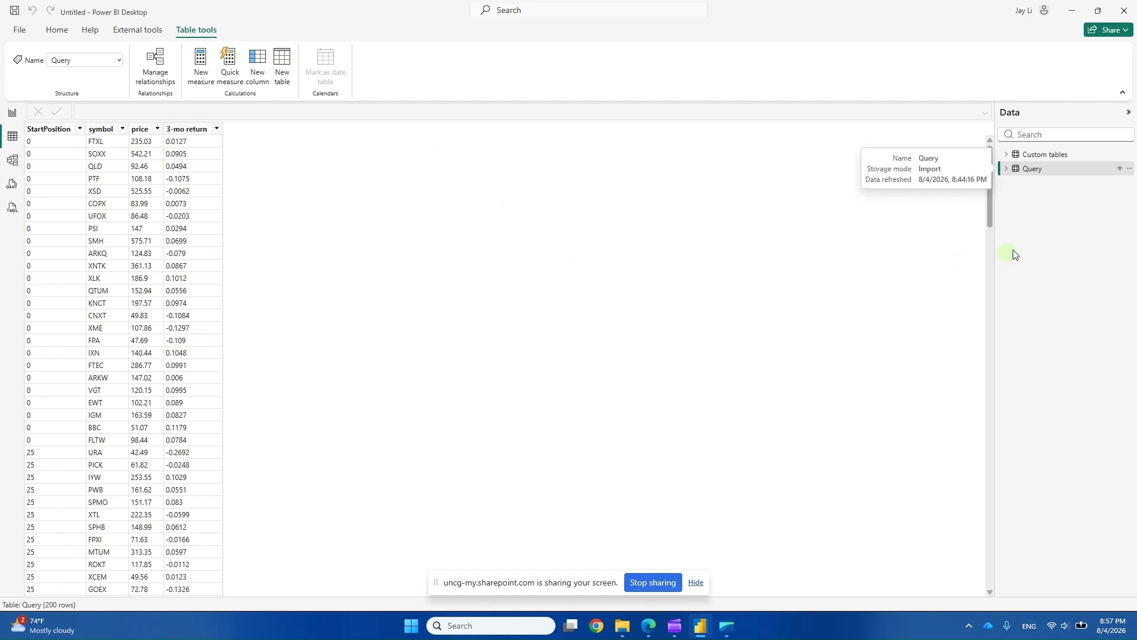
# Step: Rename the Query table TopETFs8Pages and compare its contents with the Custom tables table
pyautogui.click(1033, 172)
pyautogui.click(1034, 171)
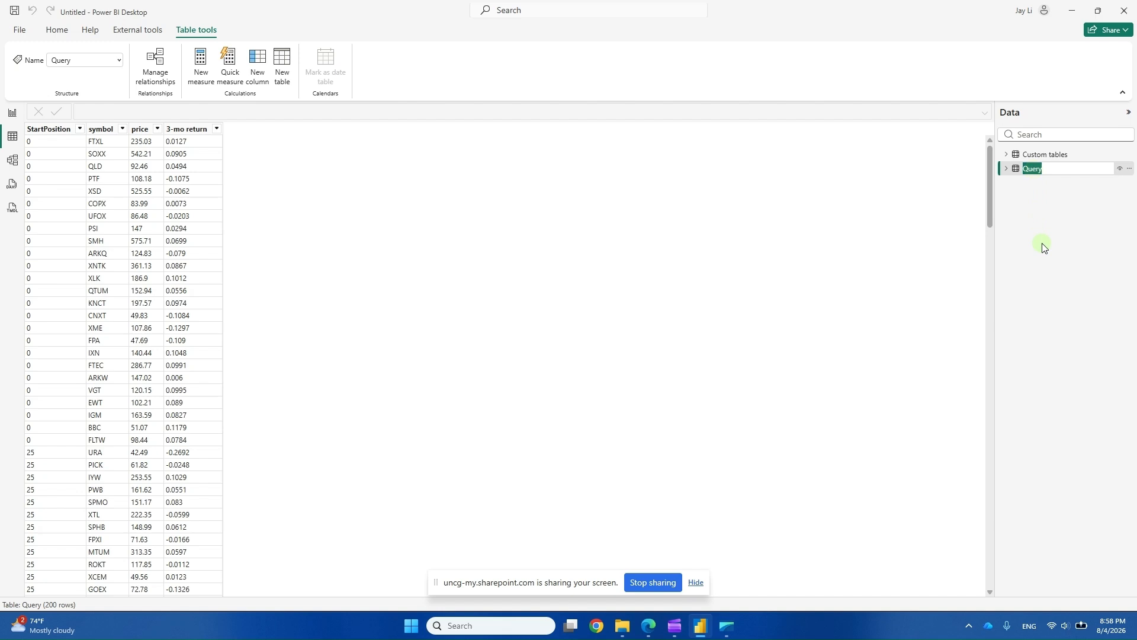
pyautogui.write('TopETFs8Pages')
pyautogui.press('Return')
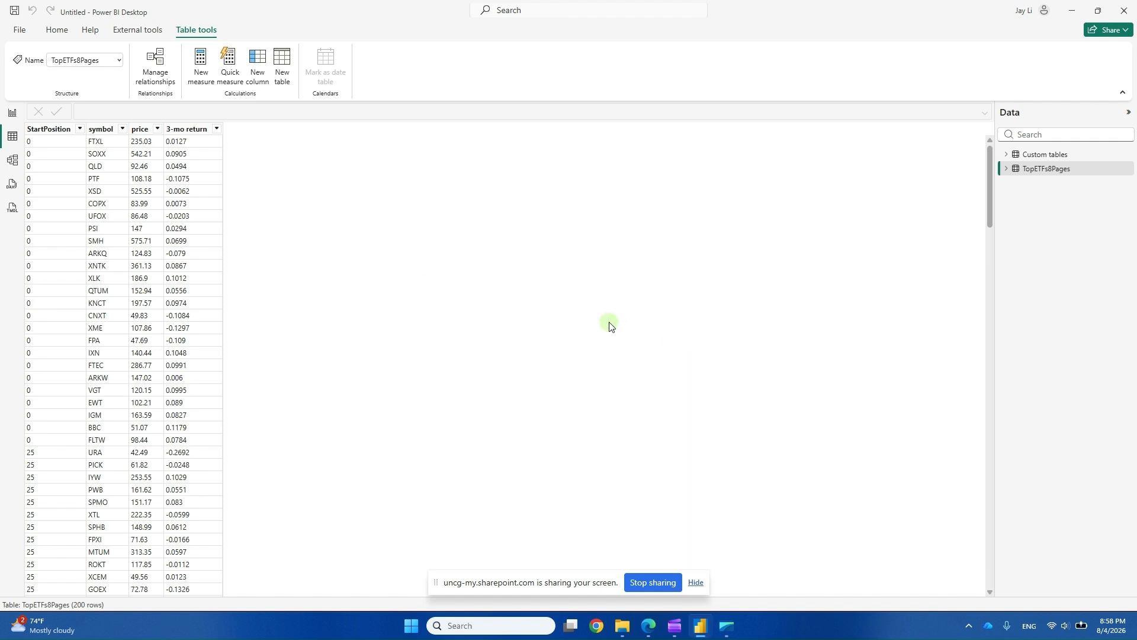
pyautogui.click(1042, 157)
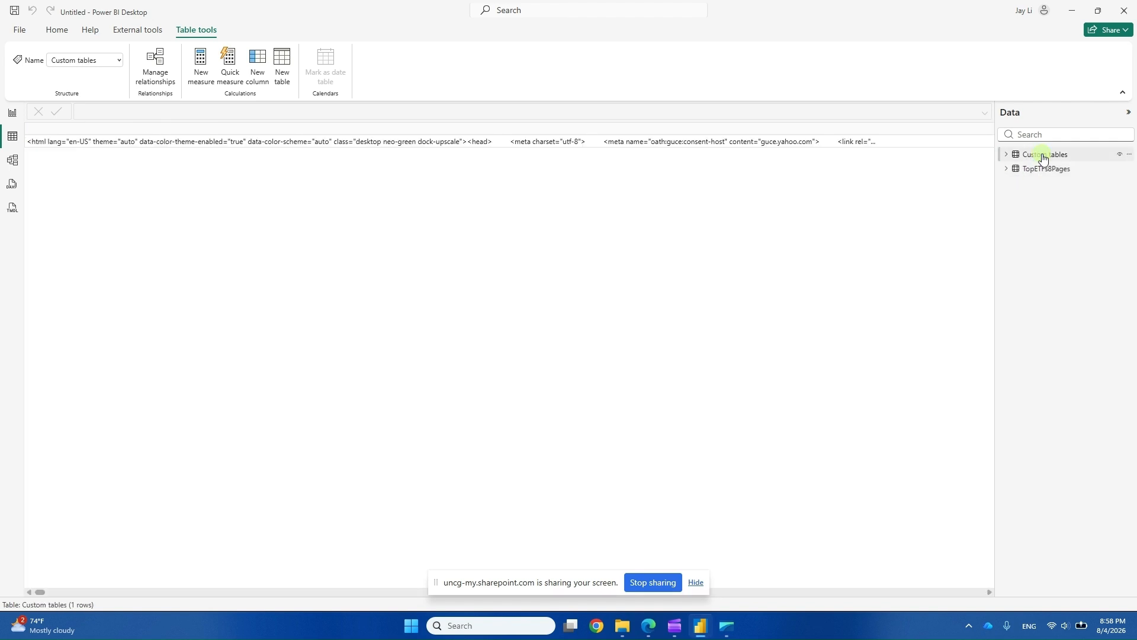
pyautogui.click(1053, 169)
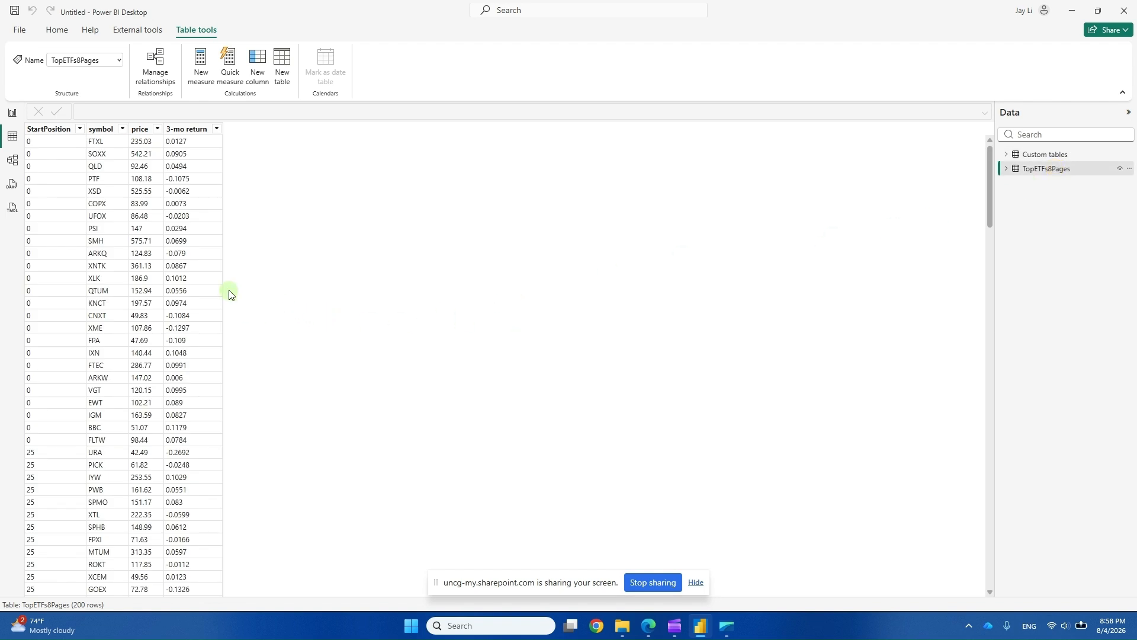
# Step: Open the report's file management page
pyautogui.click(55, 30)
pyautogui.click(17, 30)
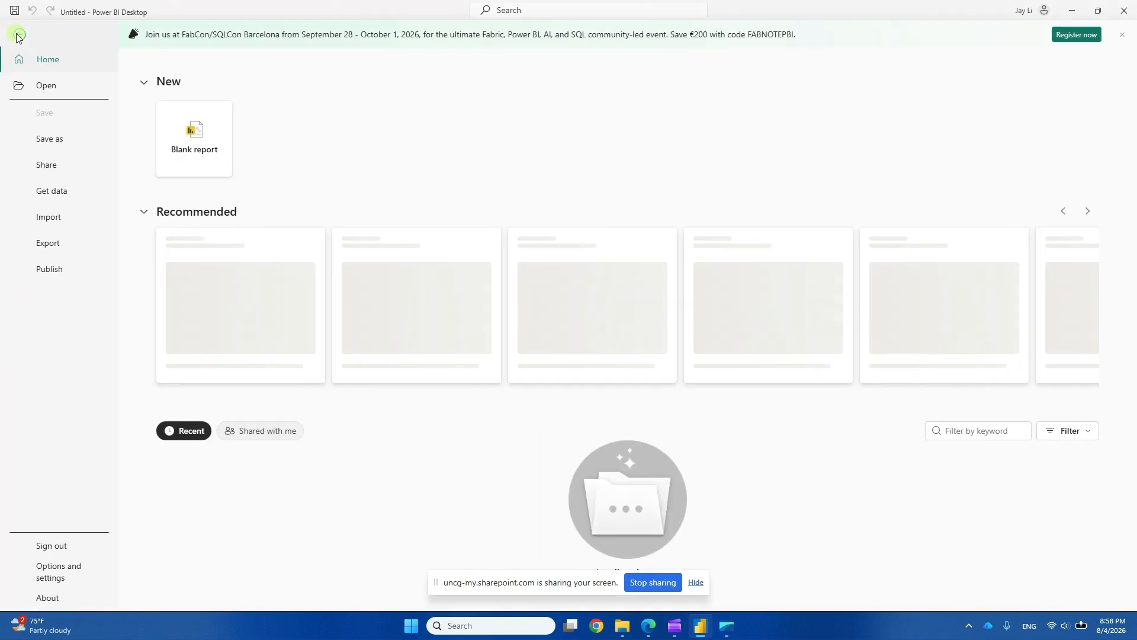